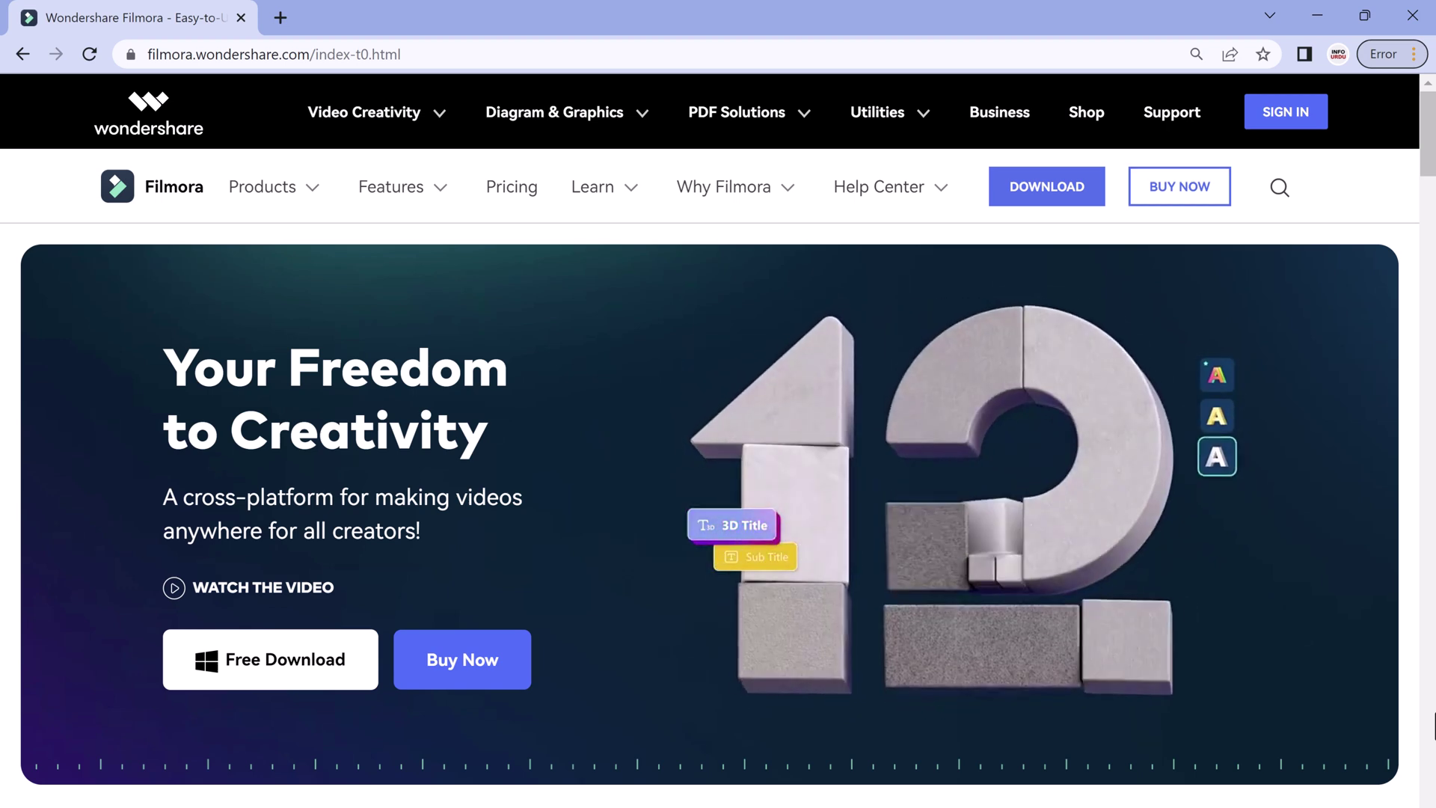
Step: Look through the Filmora 12 home page, from the product introduction to the creator testimonials
scroll(1394, 711, down, 7)
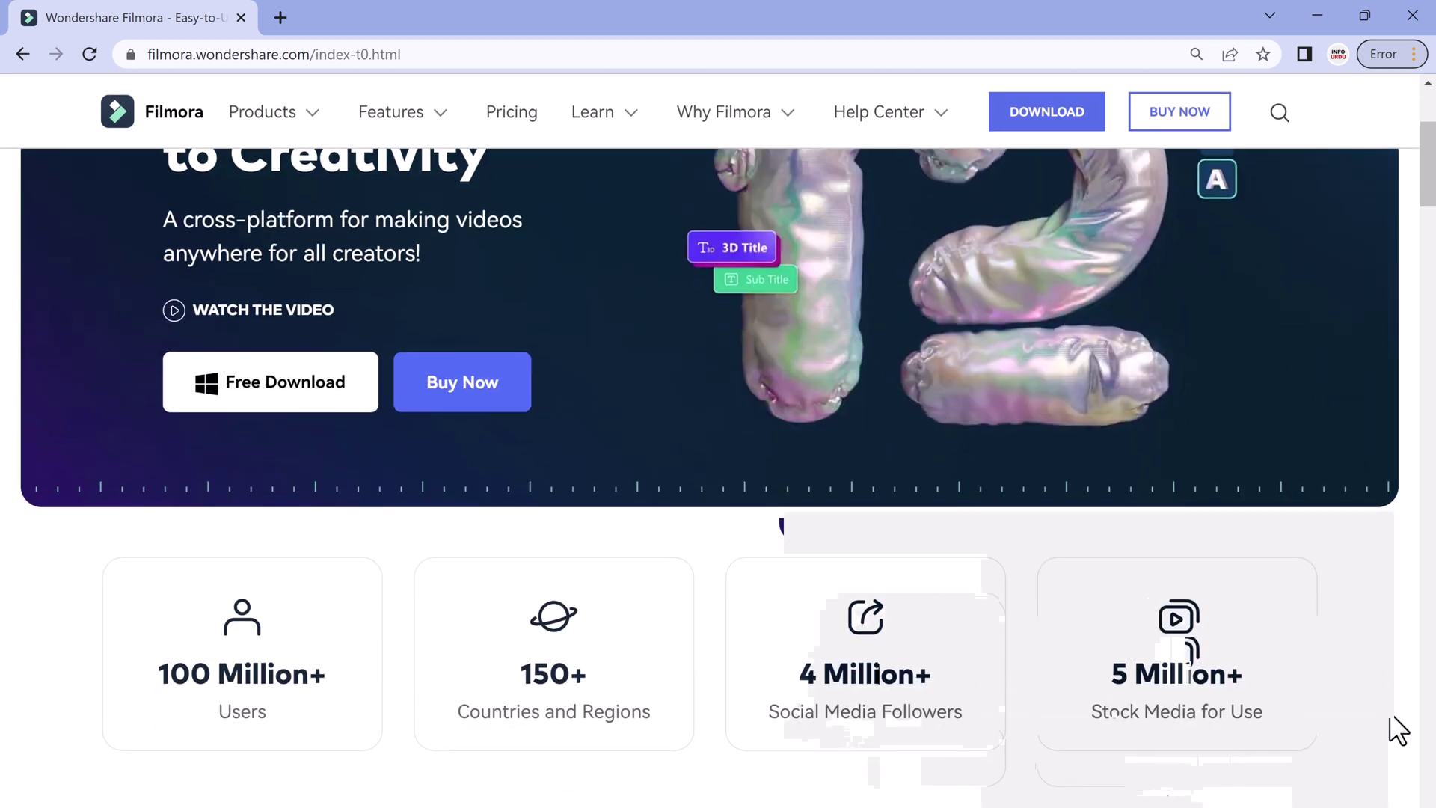
scroll(1396, 733, down, 5)
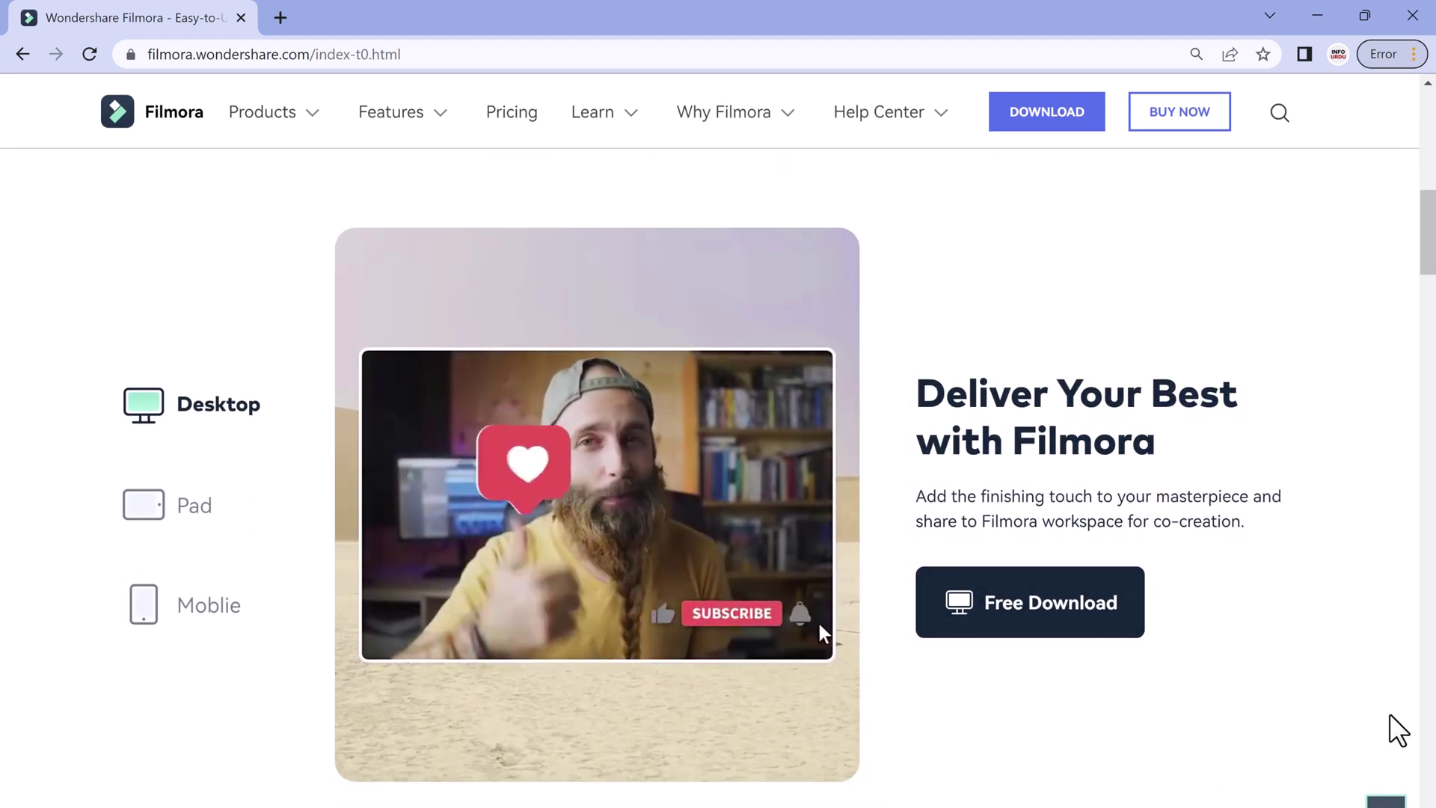
scroll(1390, 718, down, 7)
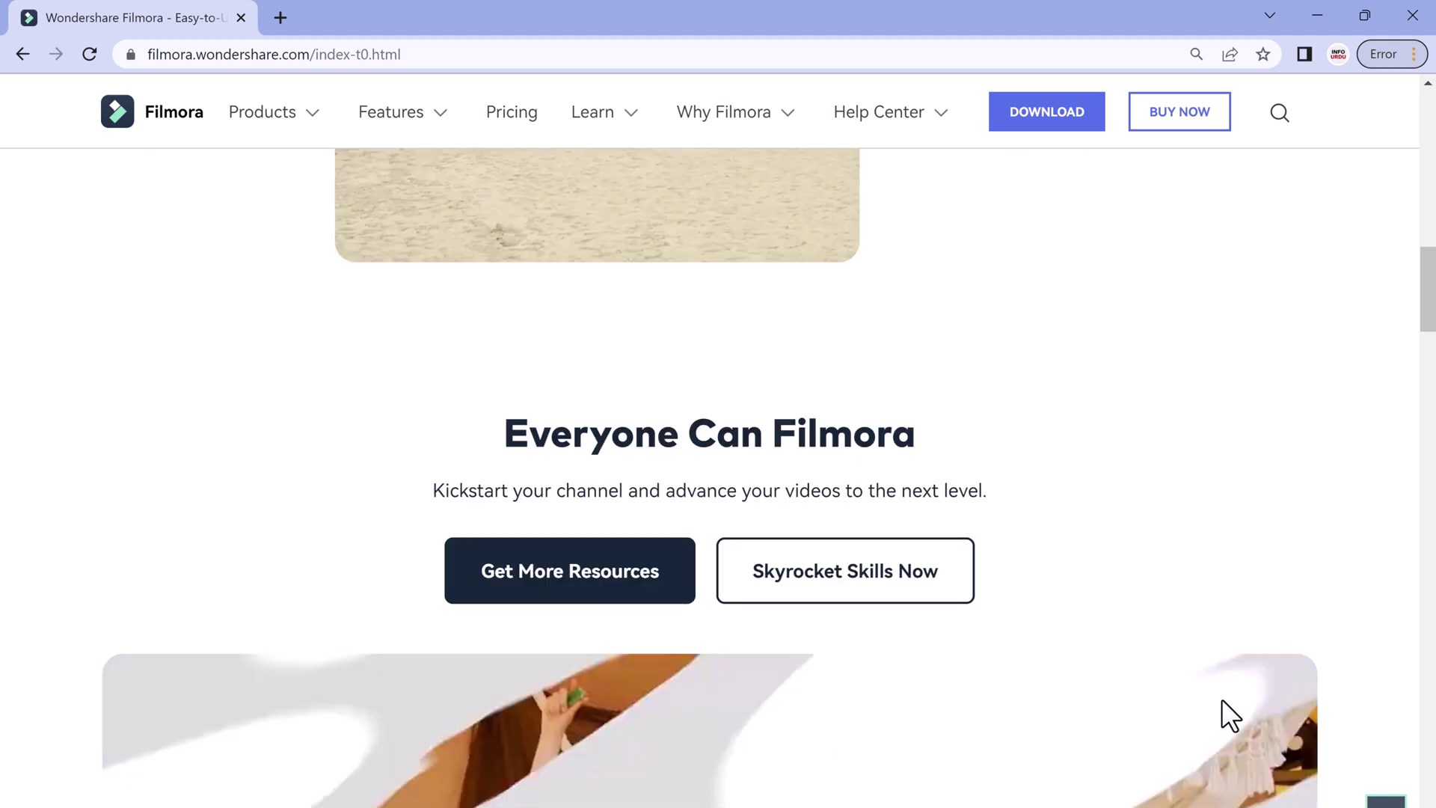
scroll(1123, 694, down, 2)
scroll(1075, 671, down, 4)
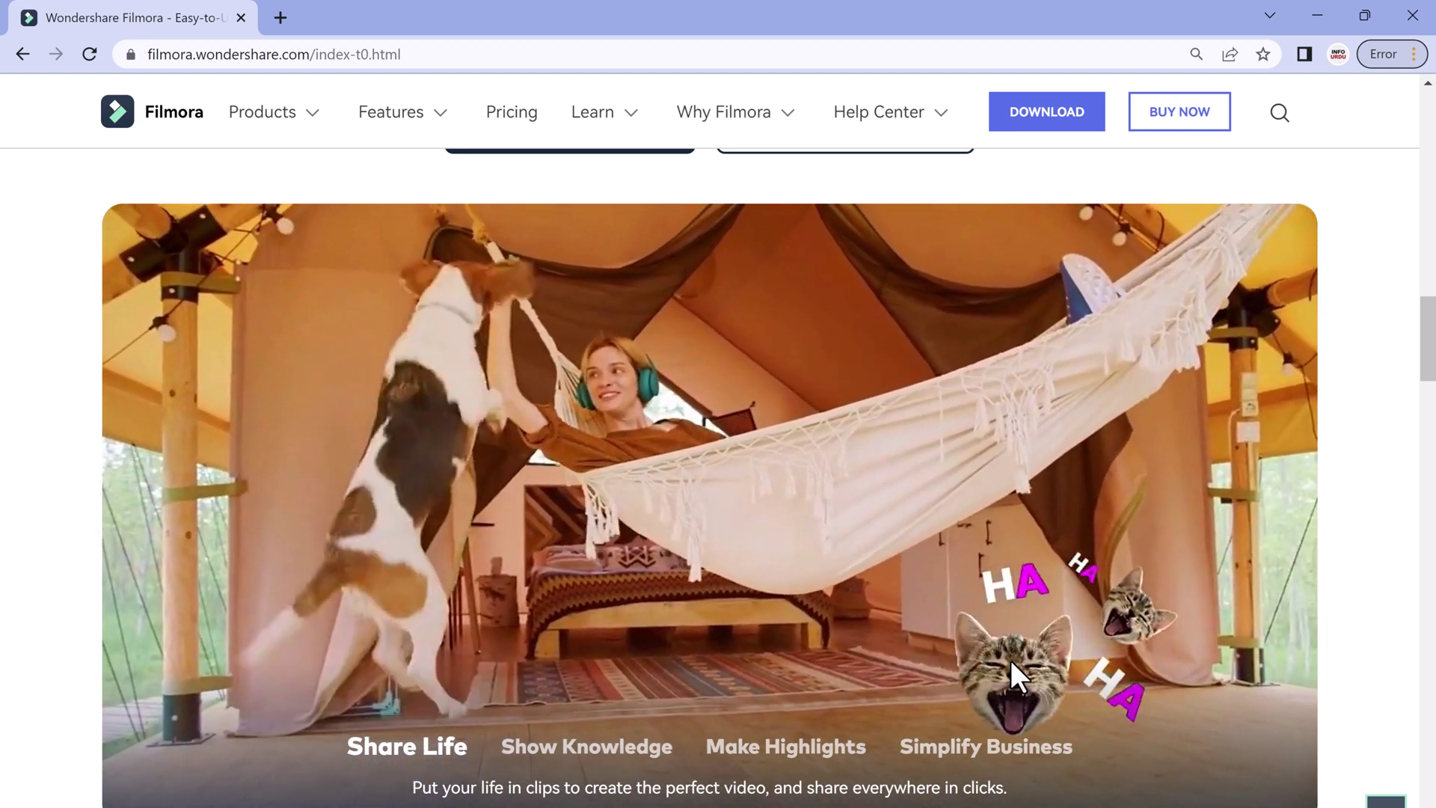
scroll(1011, 662, down, 5)
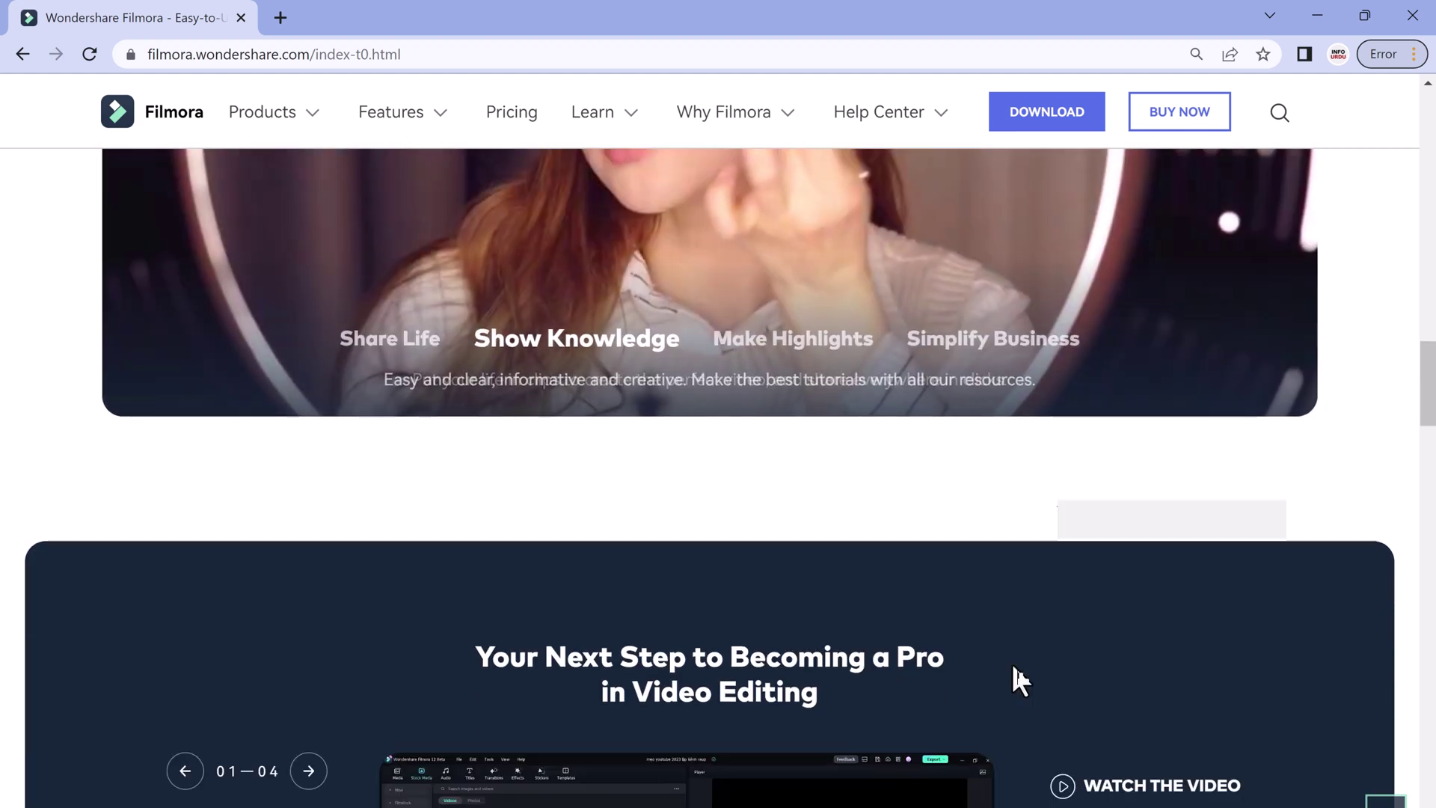
scroll(1013, 666, down, 5)
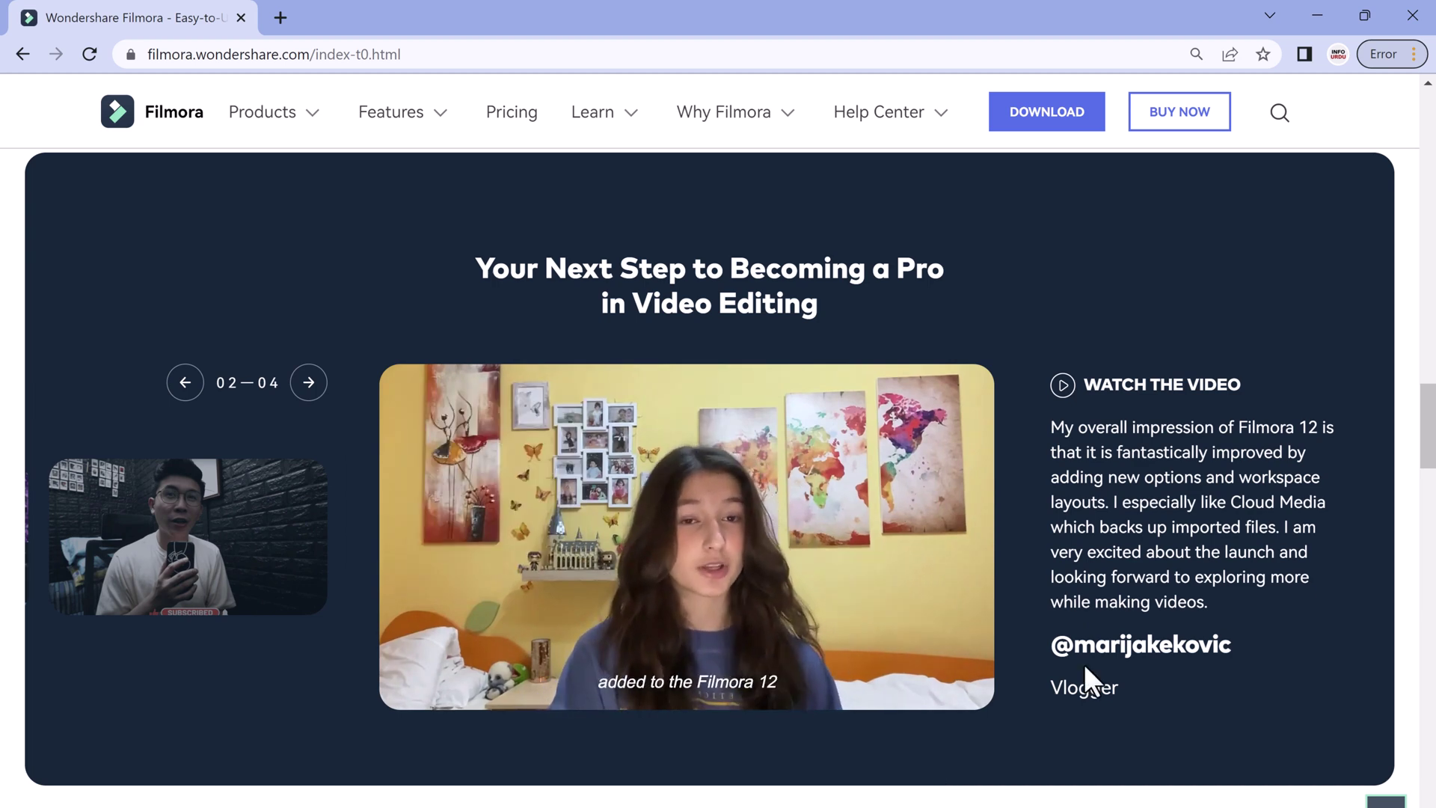
drag(1428, 406, 1430, 116)
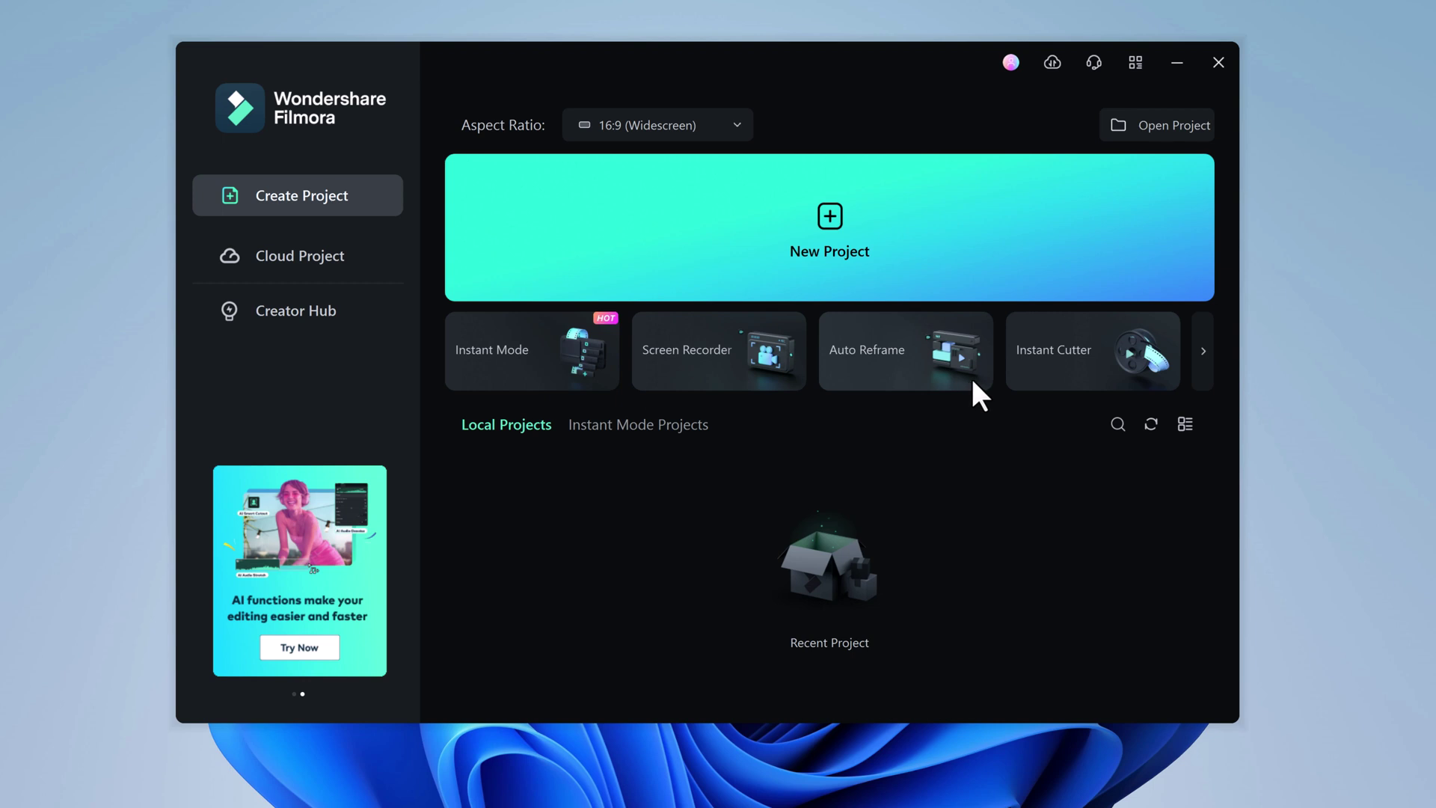
Step: Look over the remaining quick-start tools and create a new 16:9 widescreen project
click(1204, 365)
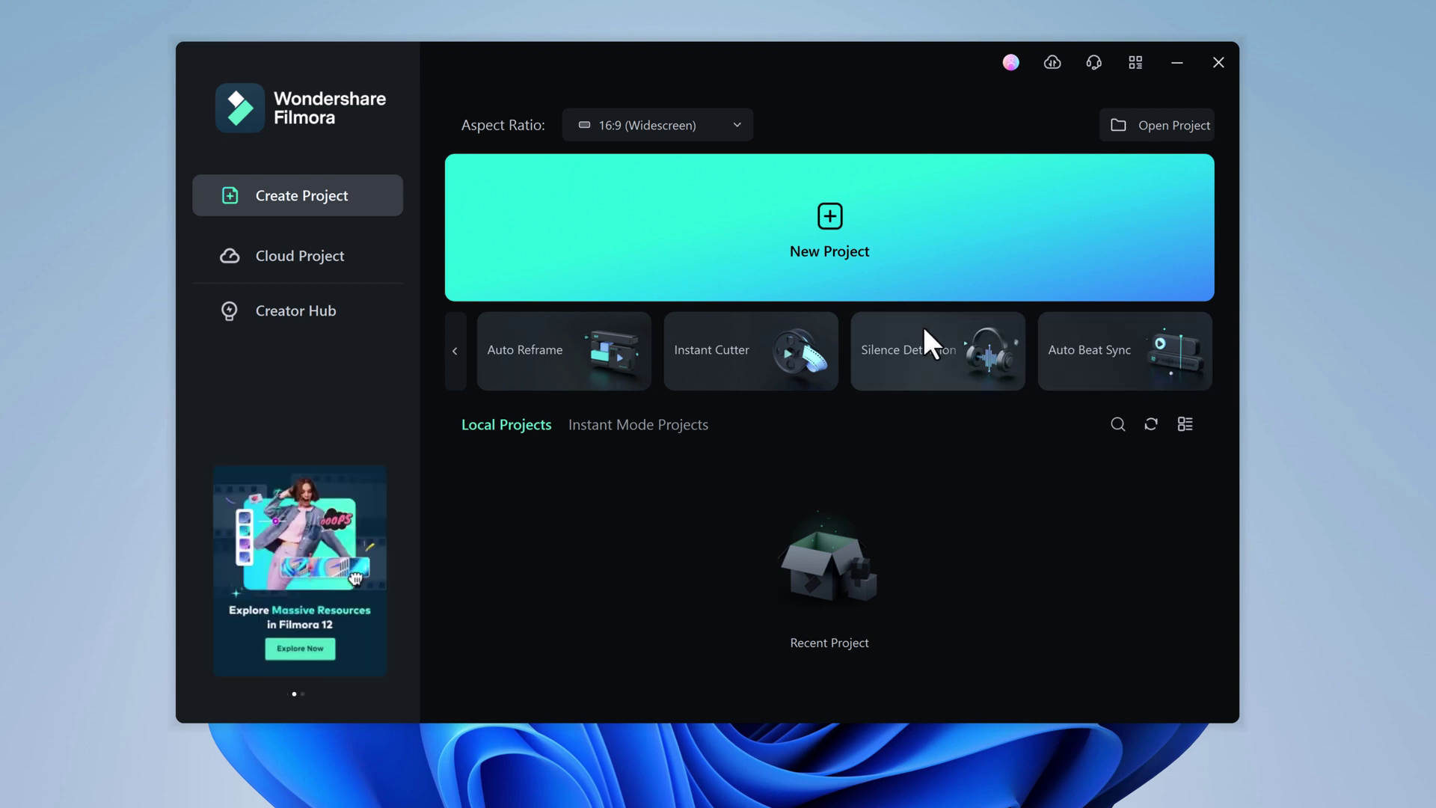
click(833, 244)
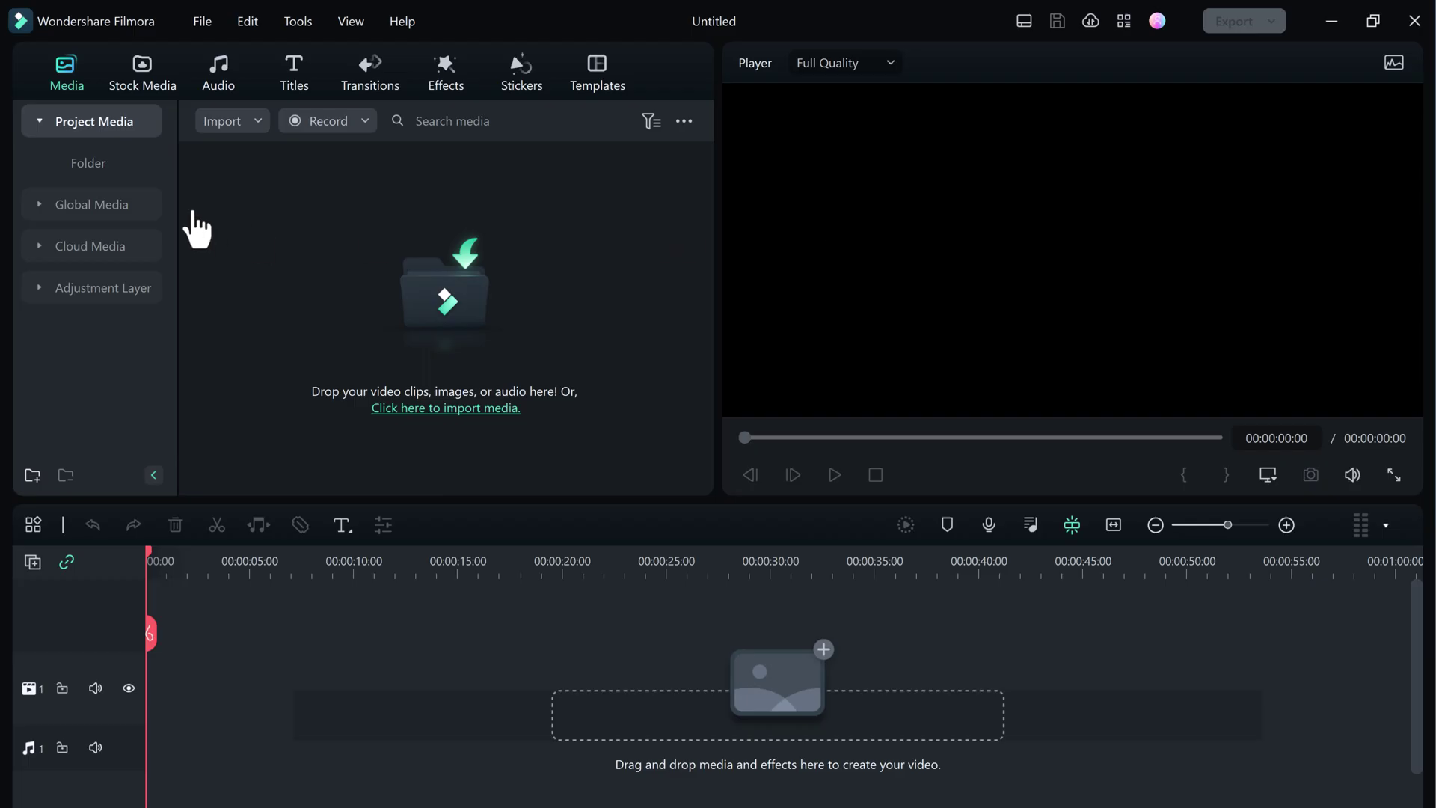
Step: Add the Pexels stock video of a woman walking on a canyon road to the timeline and return the playhead to the start
click(142, 72)
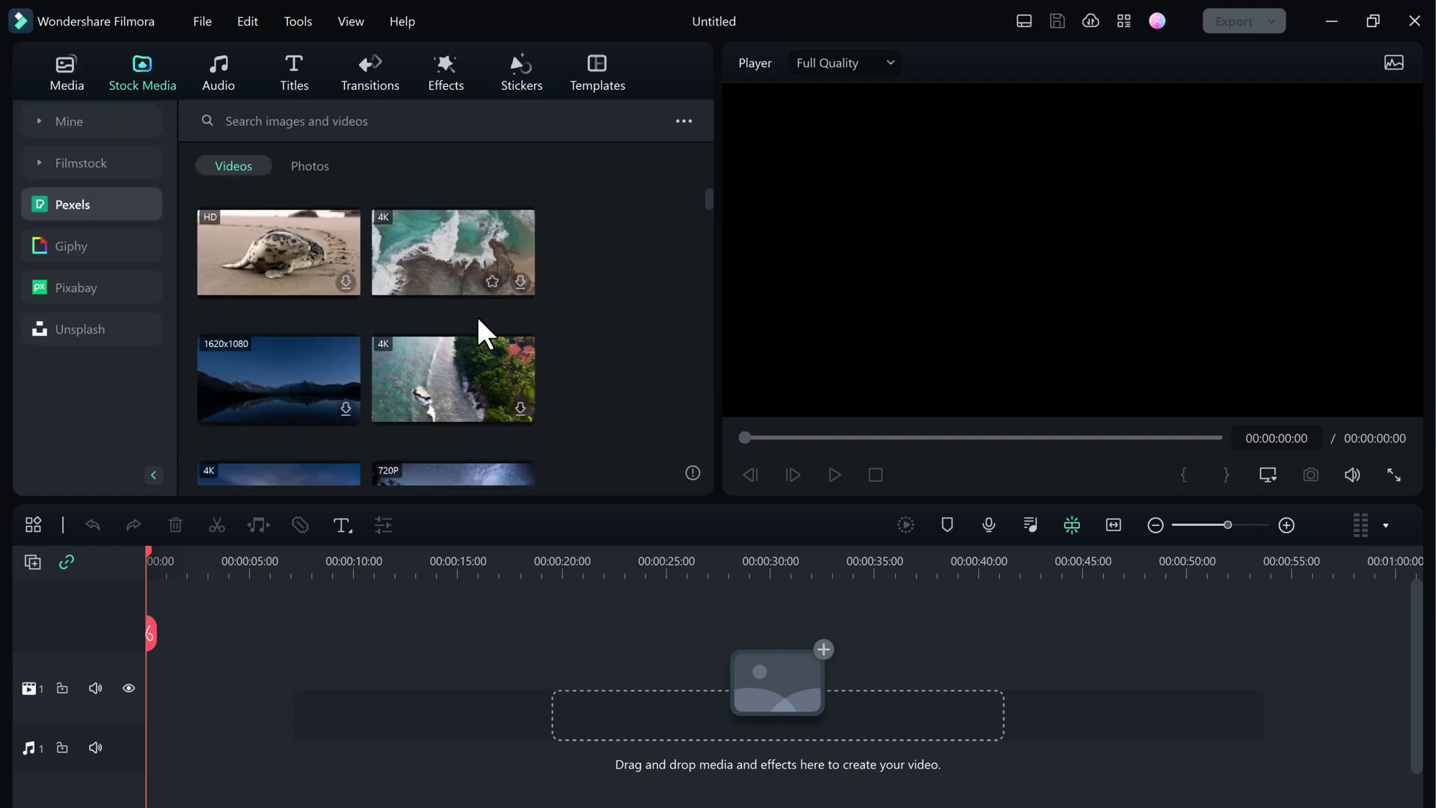
scroll(477, 317, down, 10)
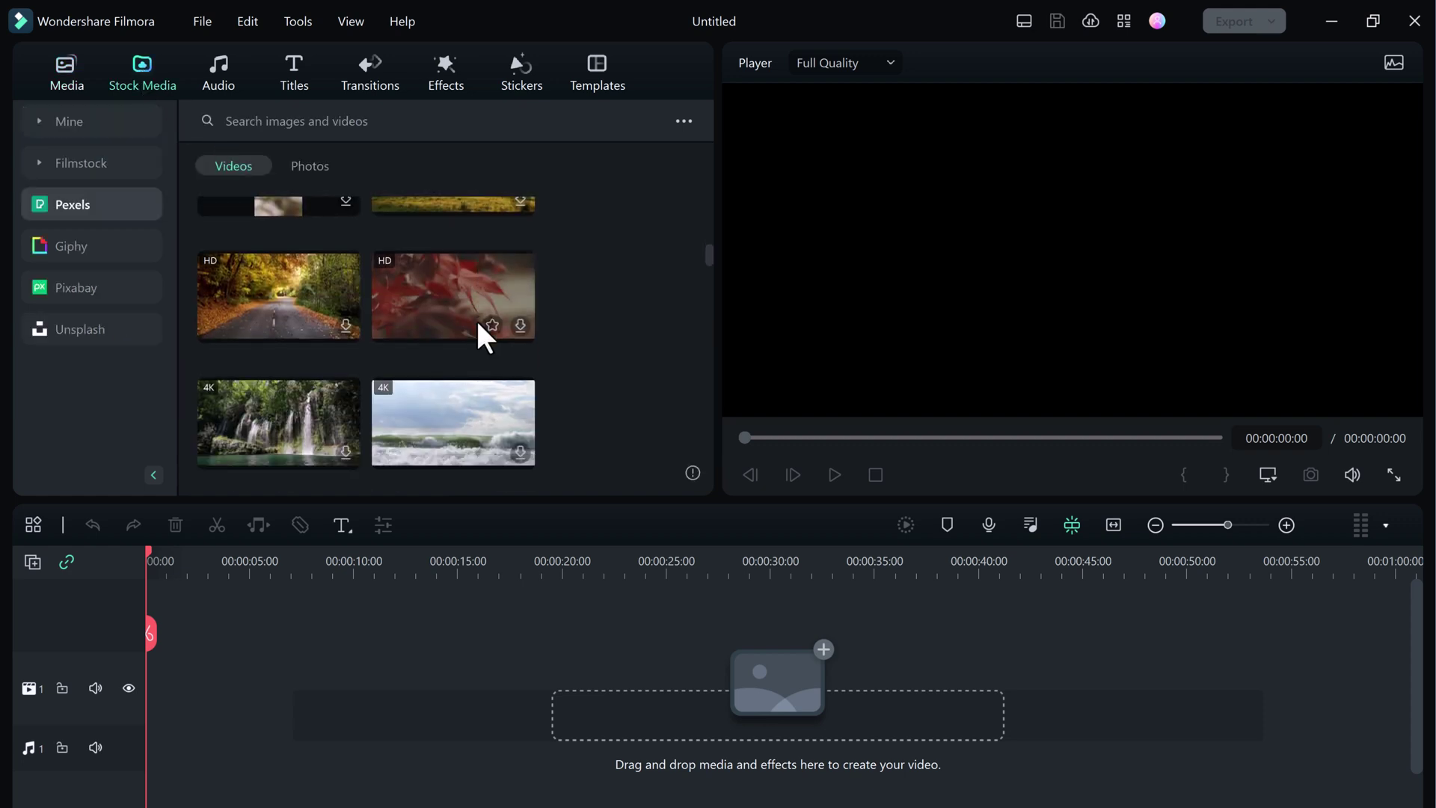
scroll(477, 318, down, 3)
scroll(501, 339, down, 10)
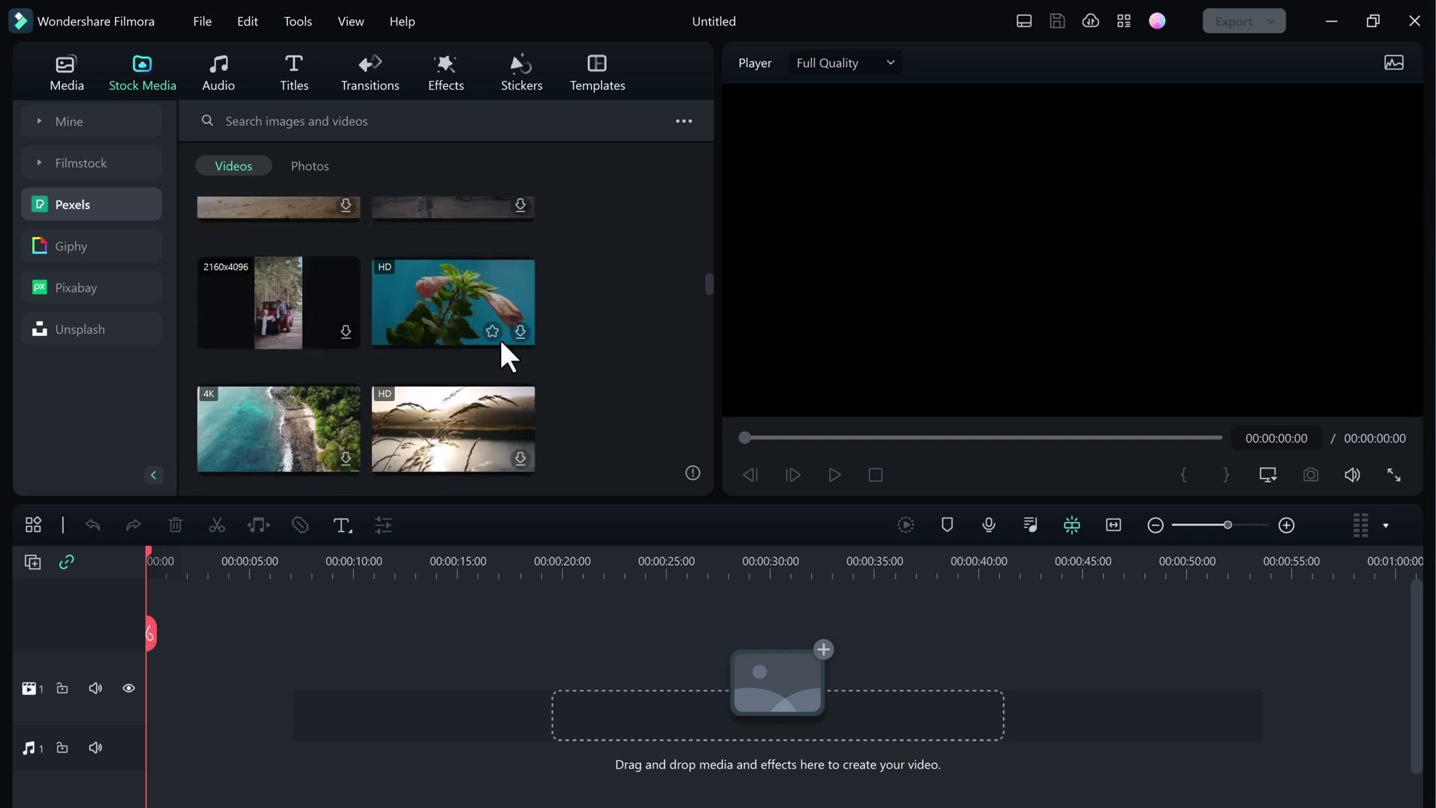
scroll(501, 339, down, 1)
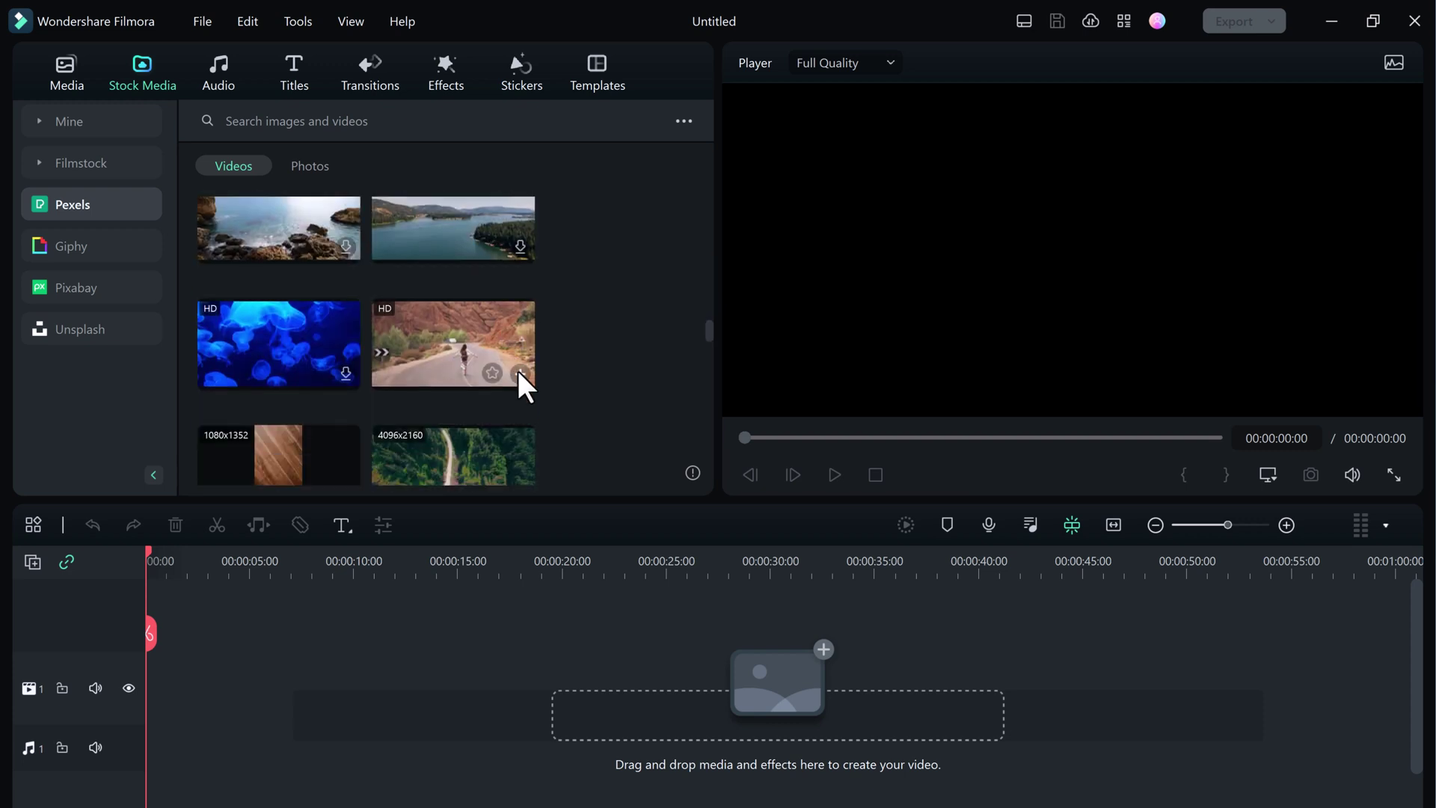
click(519, 370)
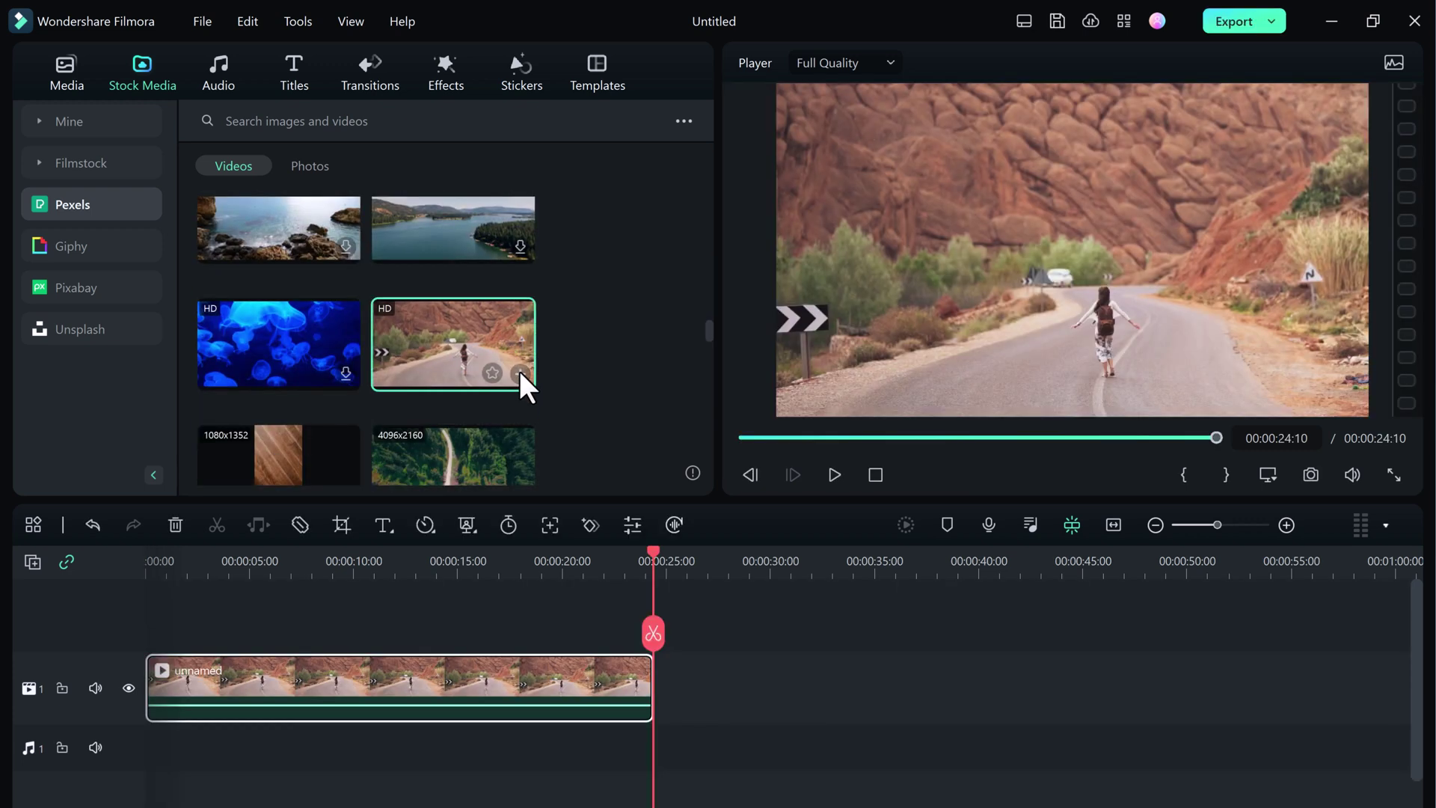
drag(652, 557, 146, 557)
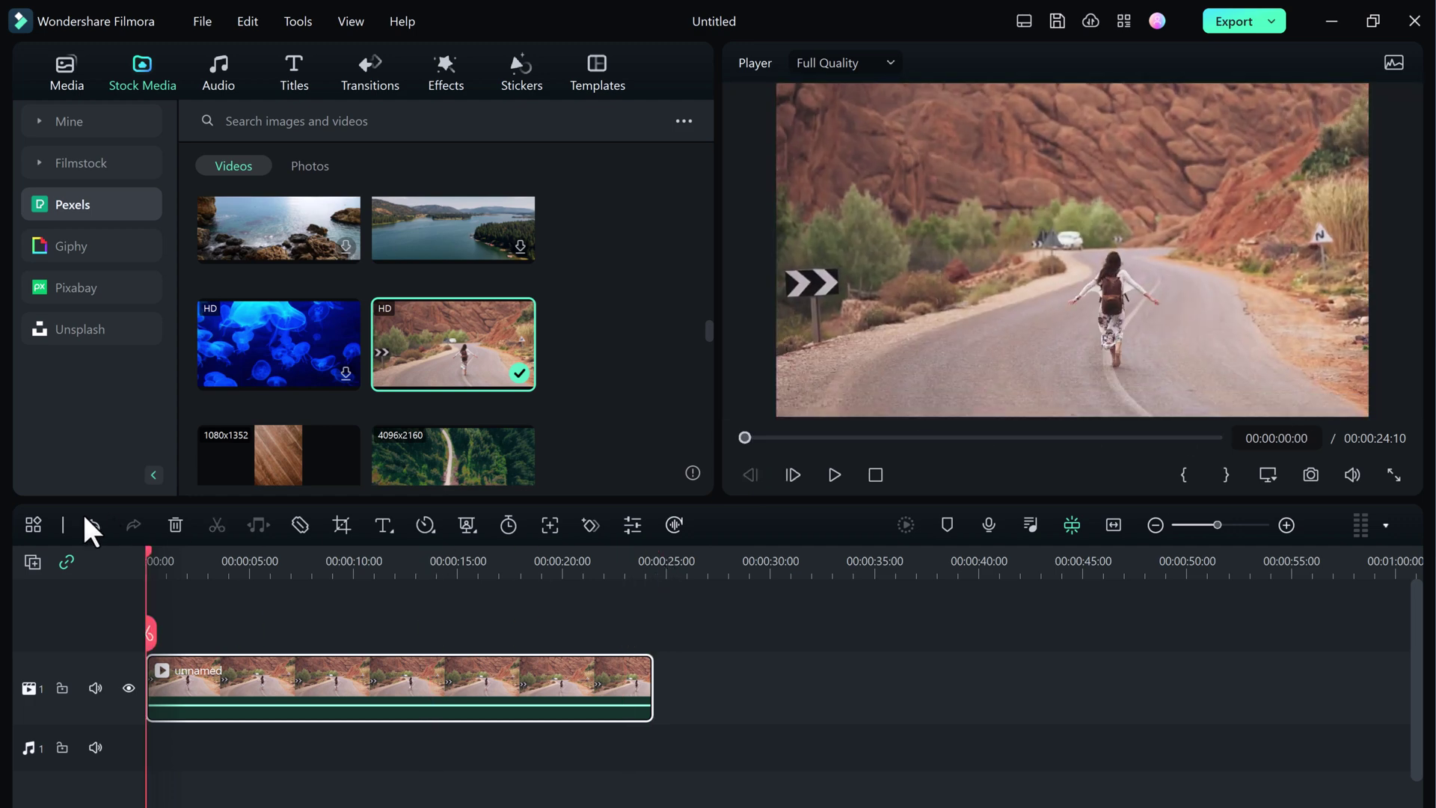
Step: Import the outro file from the Video Material Music folder and place it on the video track at 00:00:24:21
click(68, 73)
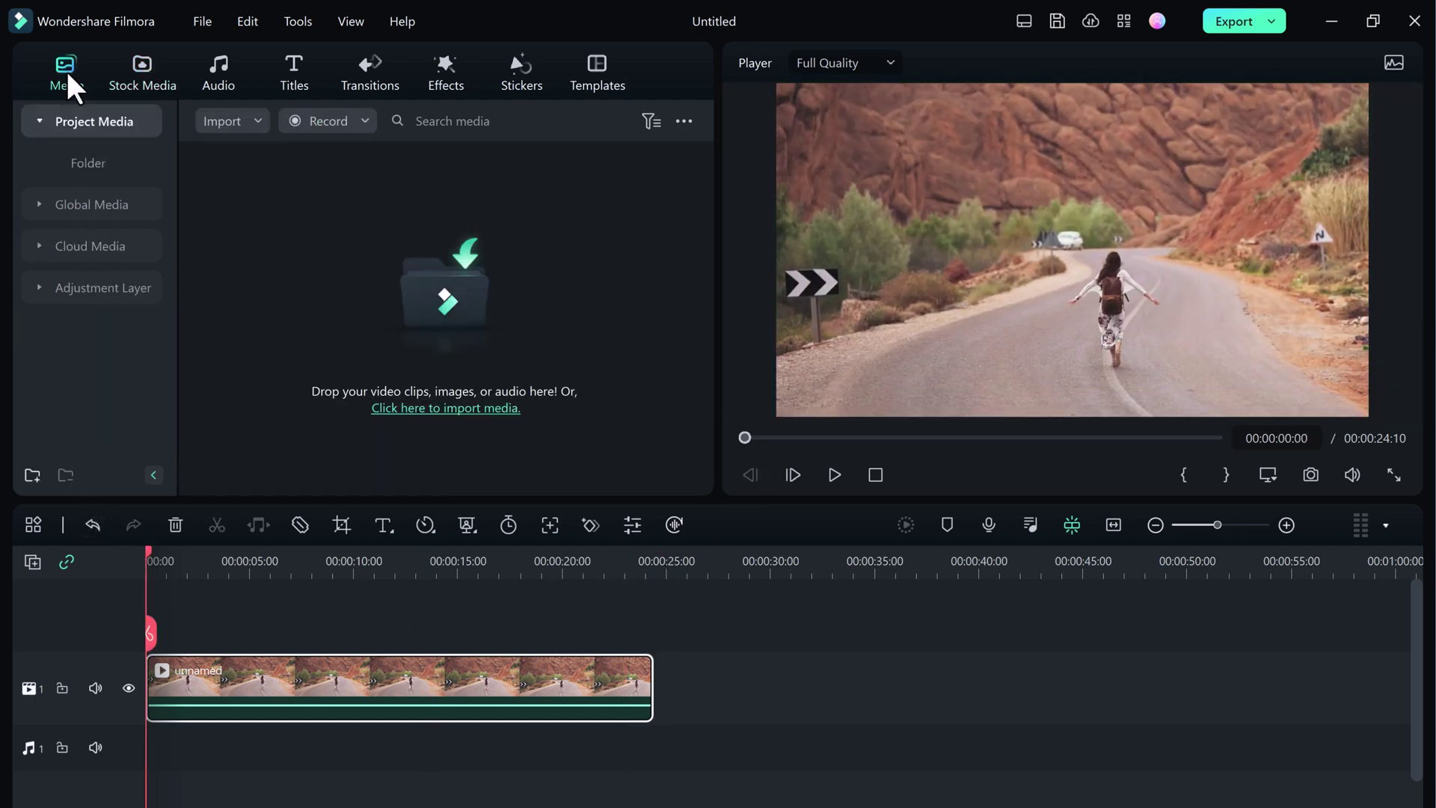
click(399, 410)
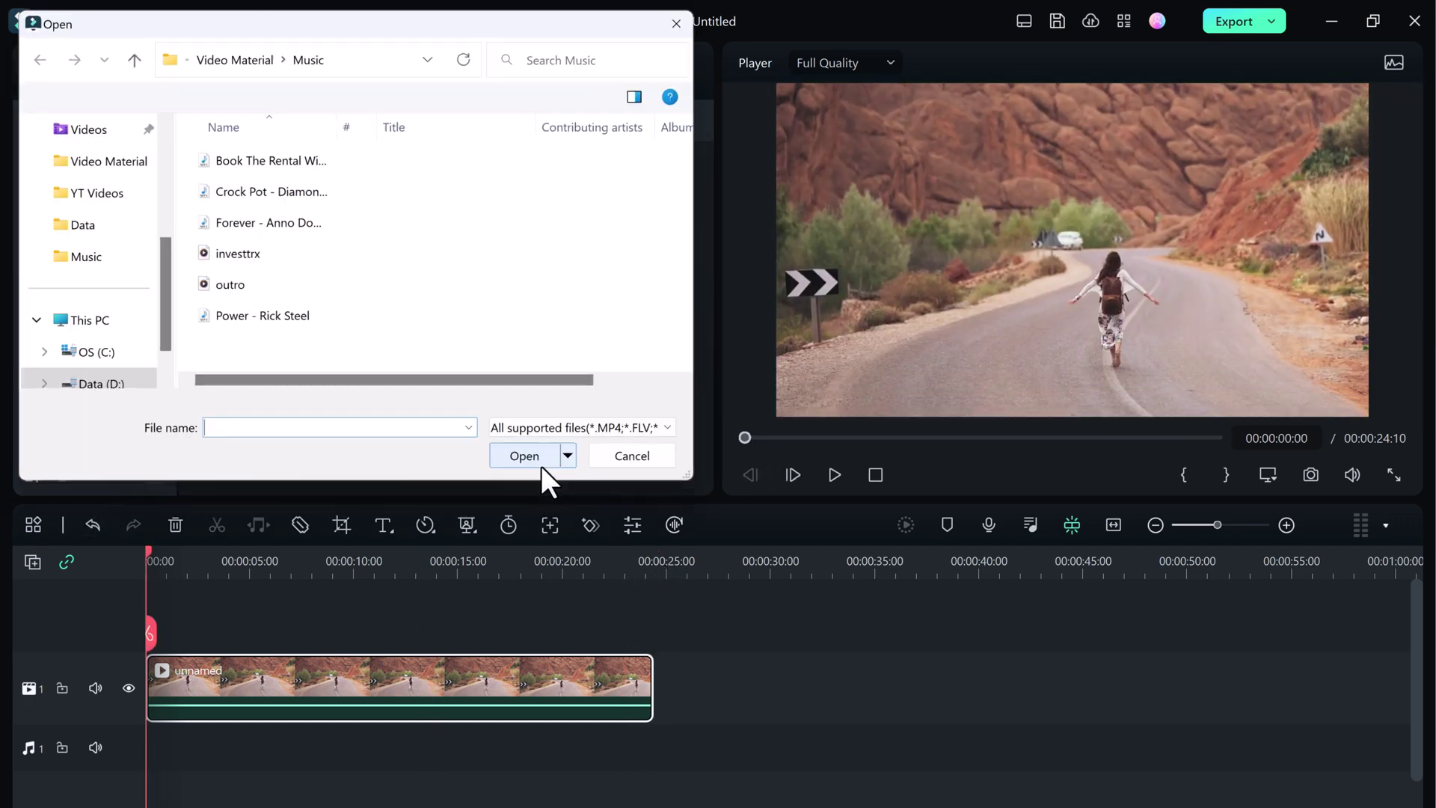
double_click(241, 287)
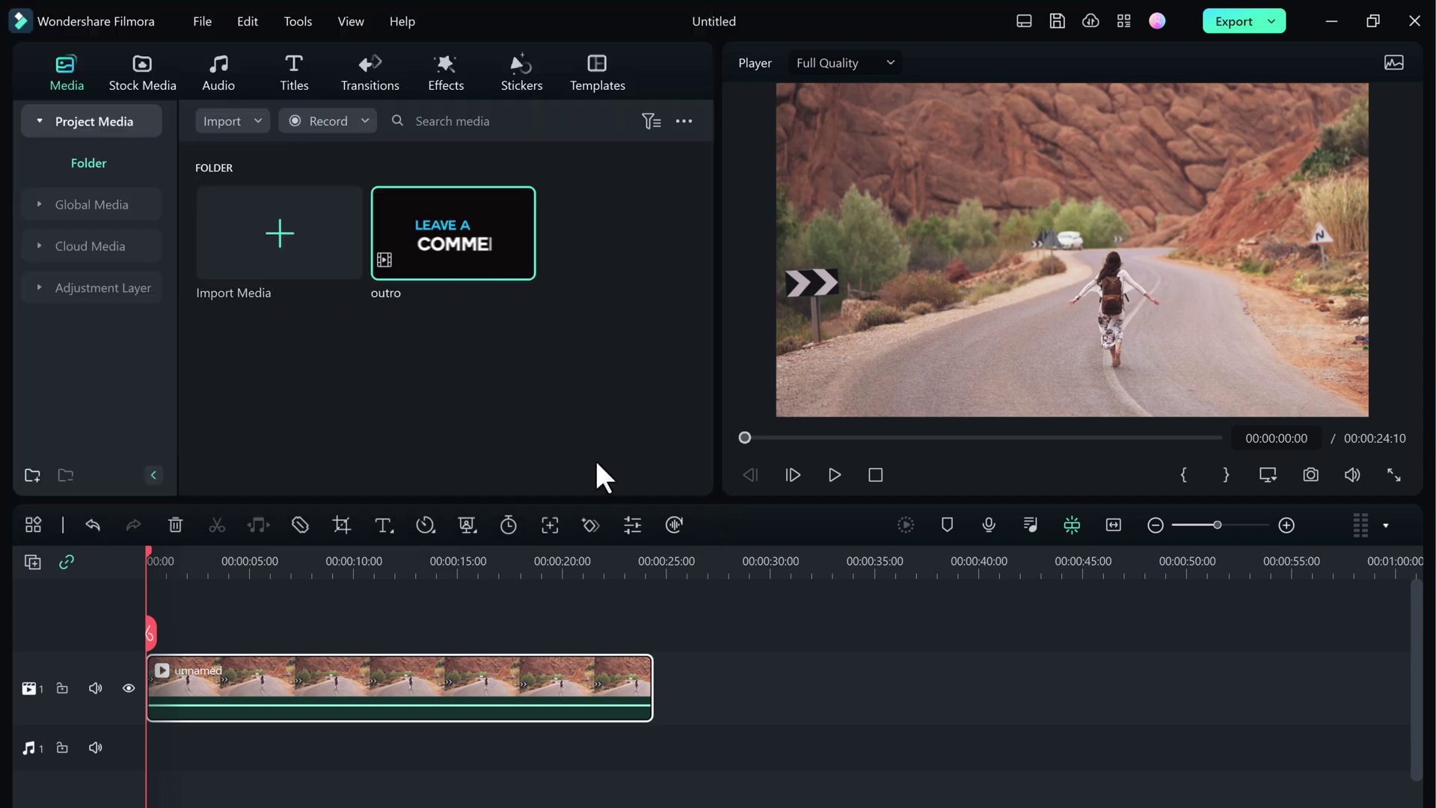
click(662, 562)
click(521, 263)
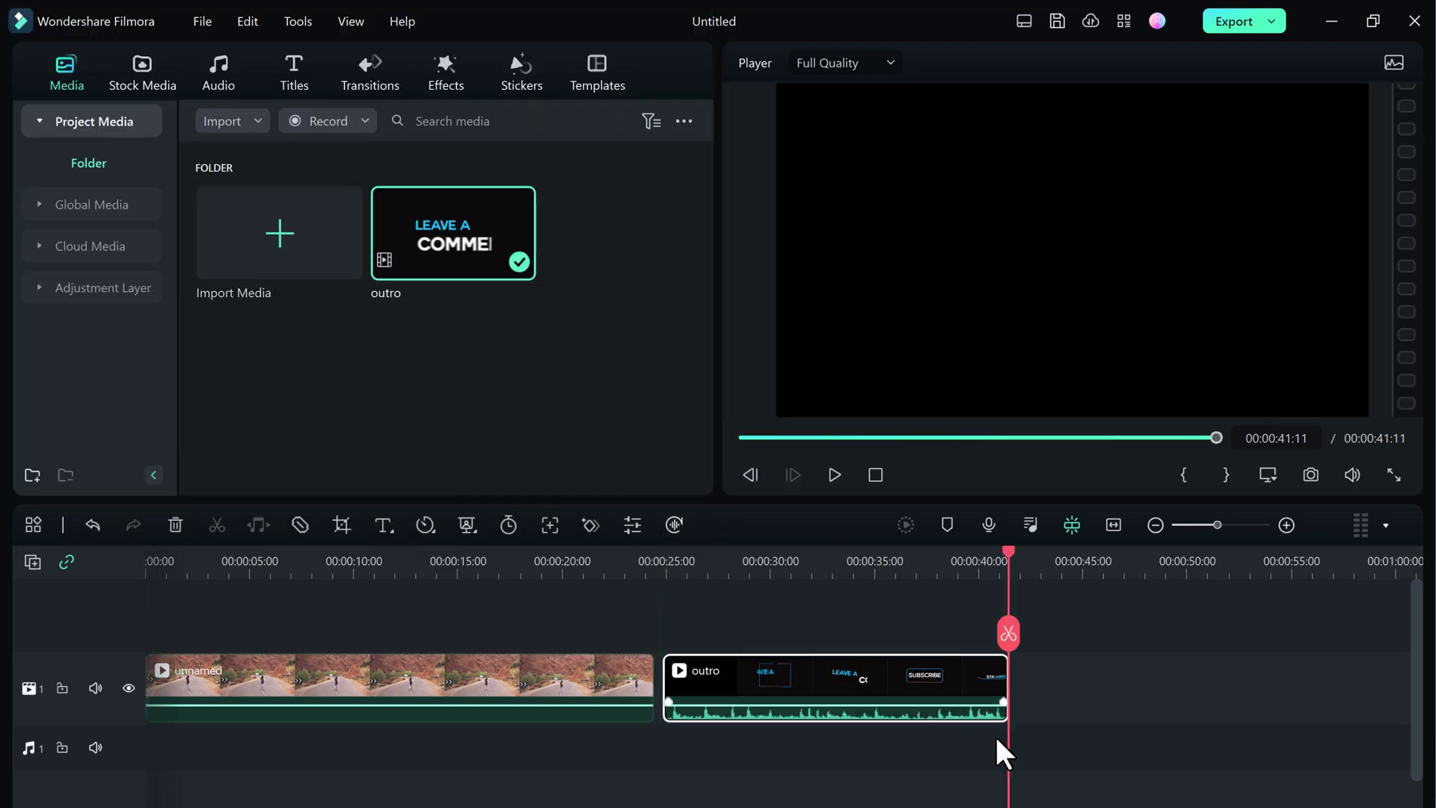
Step: Detach the audio from the outro clip and delete the clip's video part
right_click(914, 679)
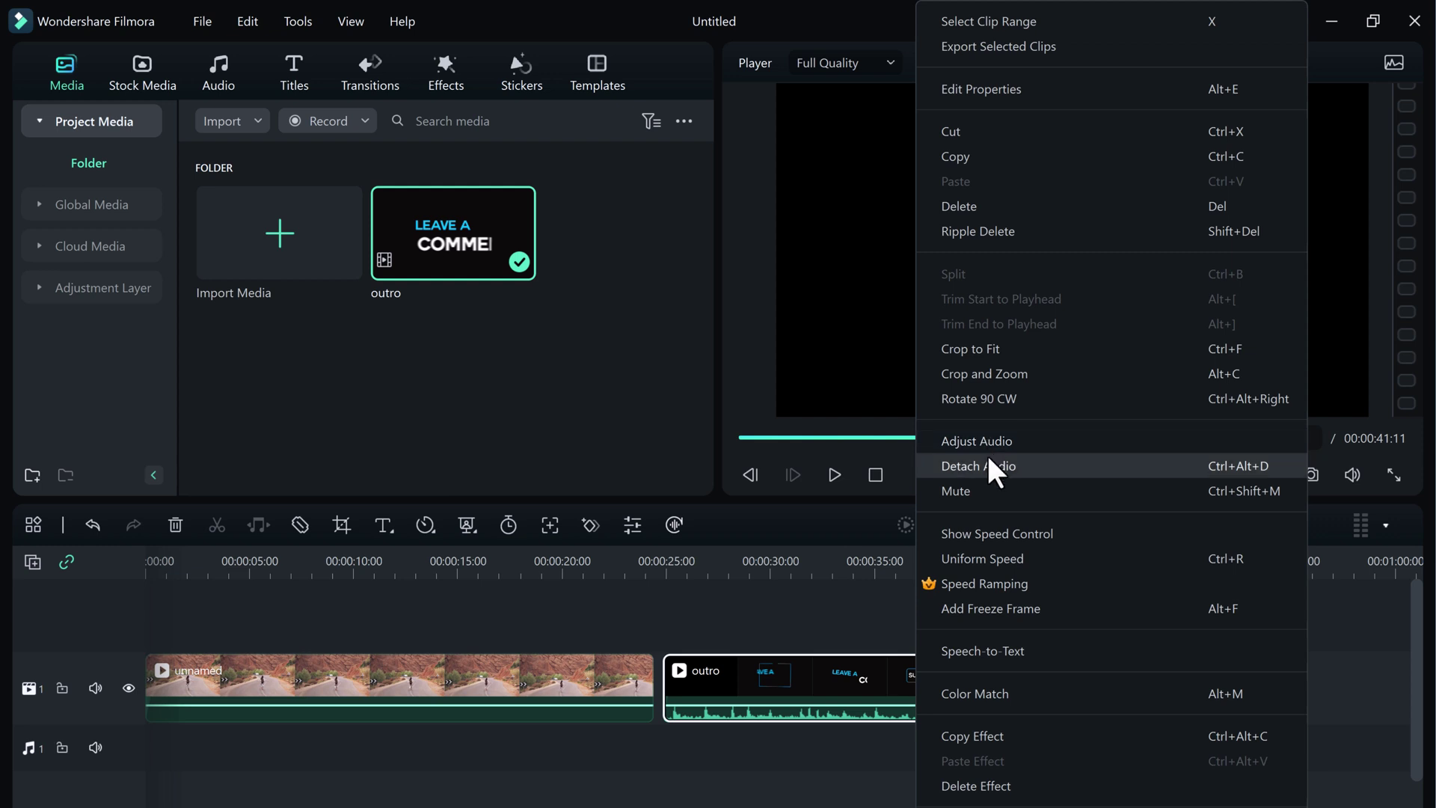
click(985, 464)
key(Delete)
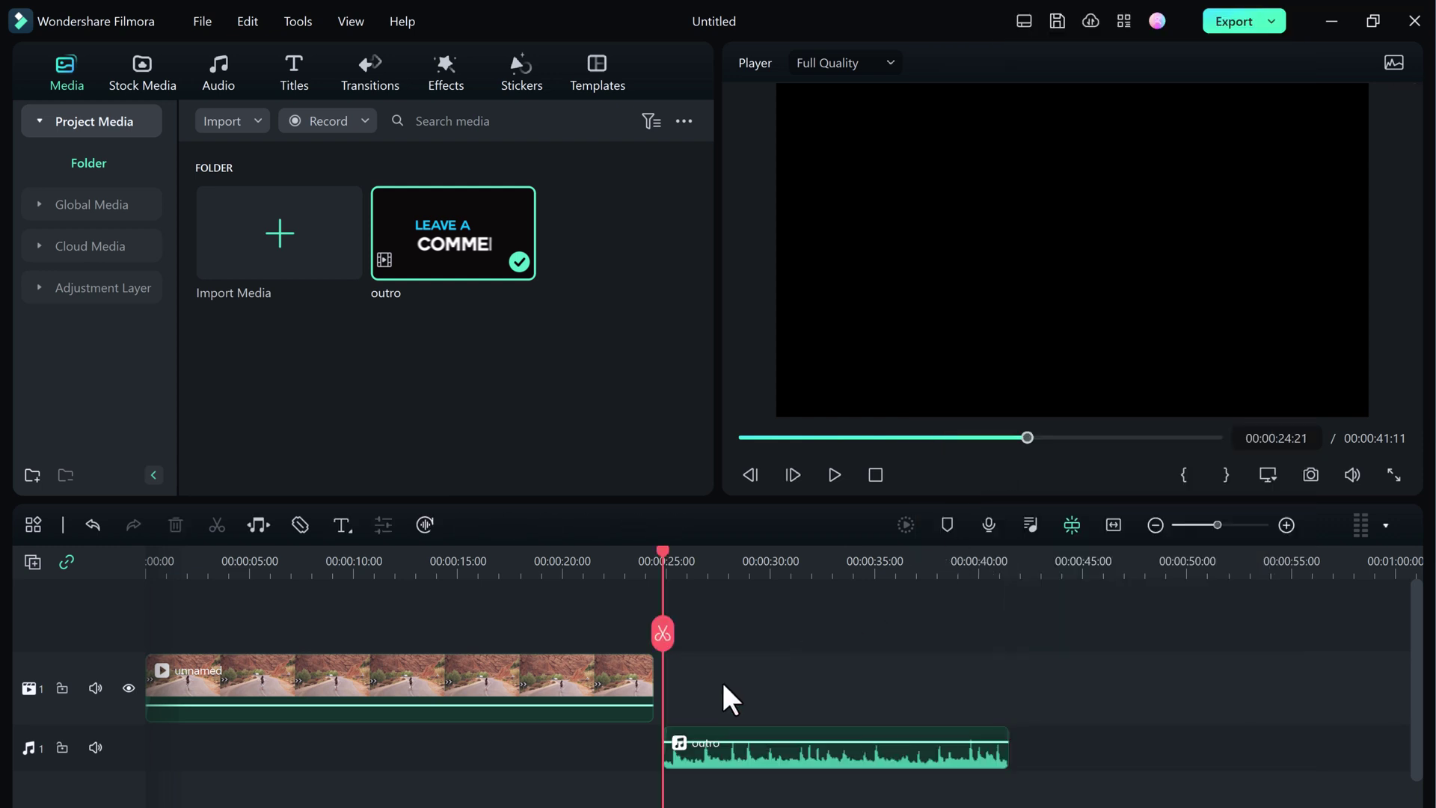
Step: Move the outro audio to the start of the timeline beneath the road clip and play its ending from 00:00:10:19
drag(725, 748, 206, 750)
drag(664, 553, 510, 554)
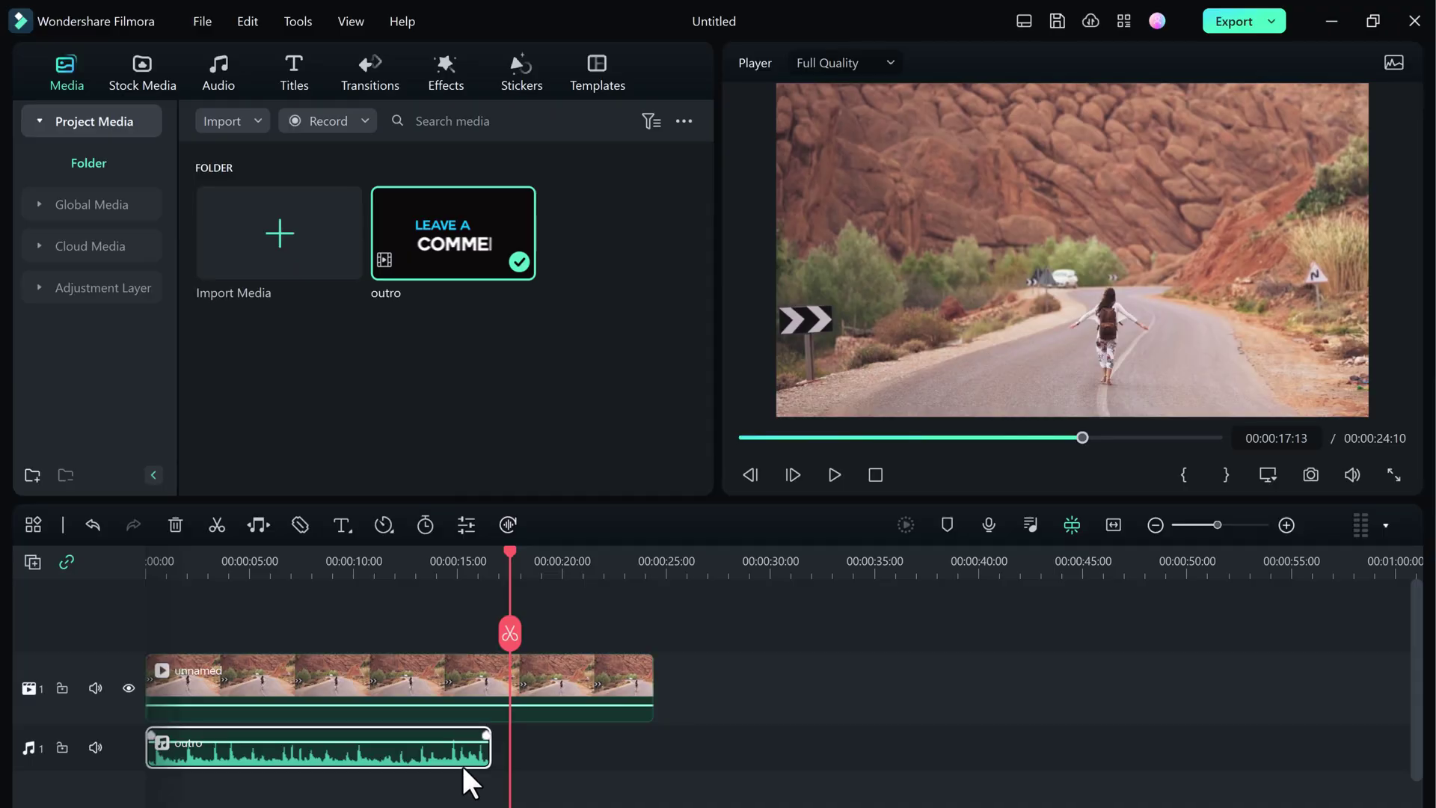
click(369, 553)
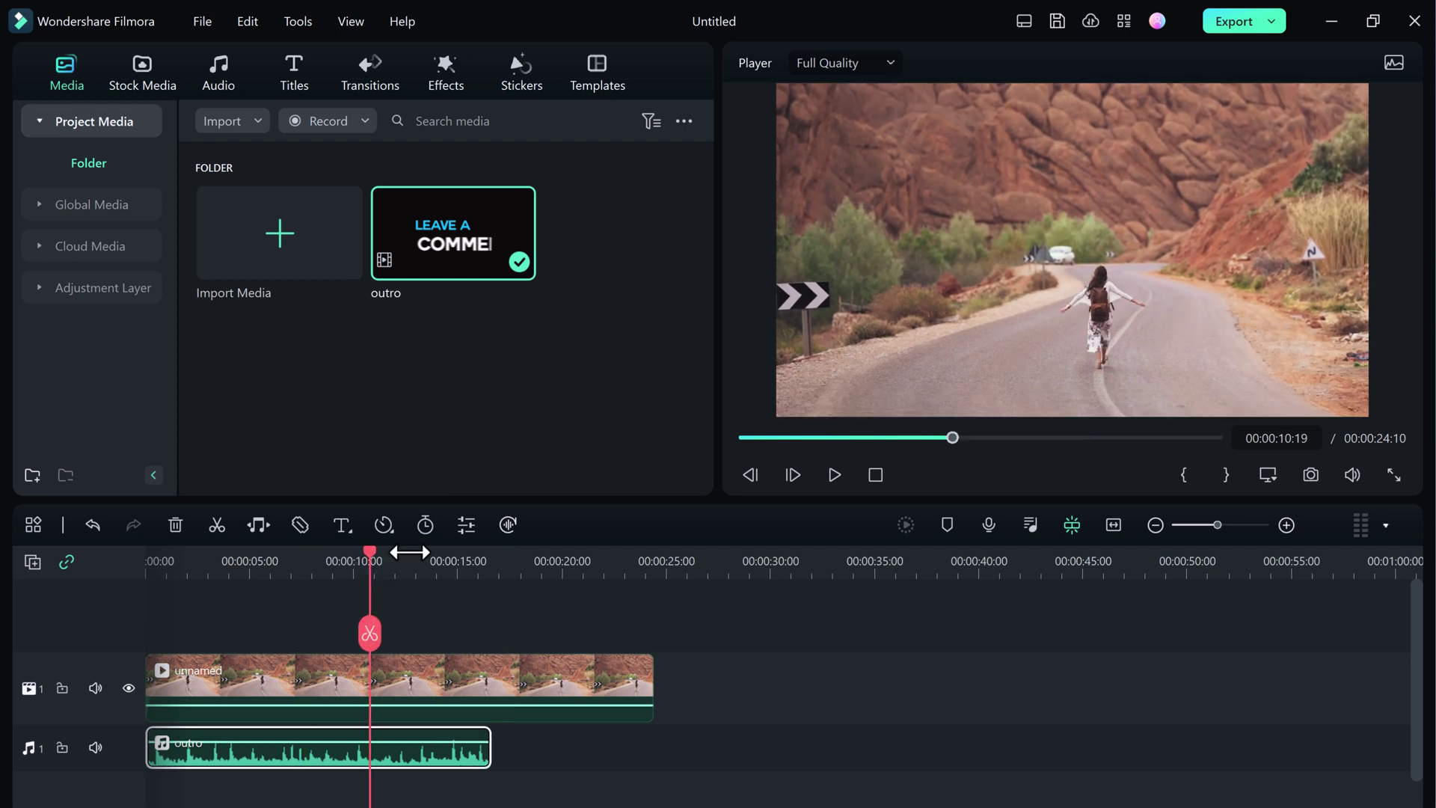
click(833, 475)
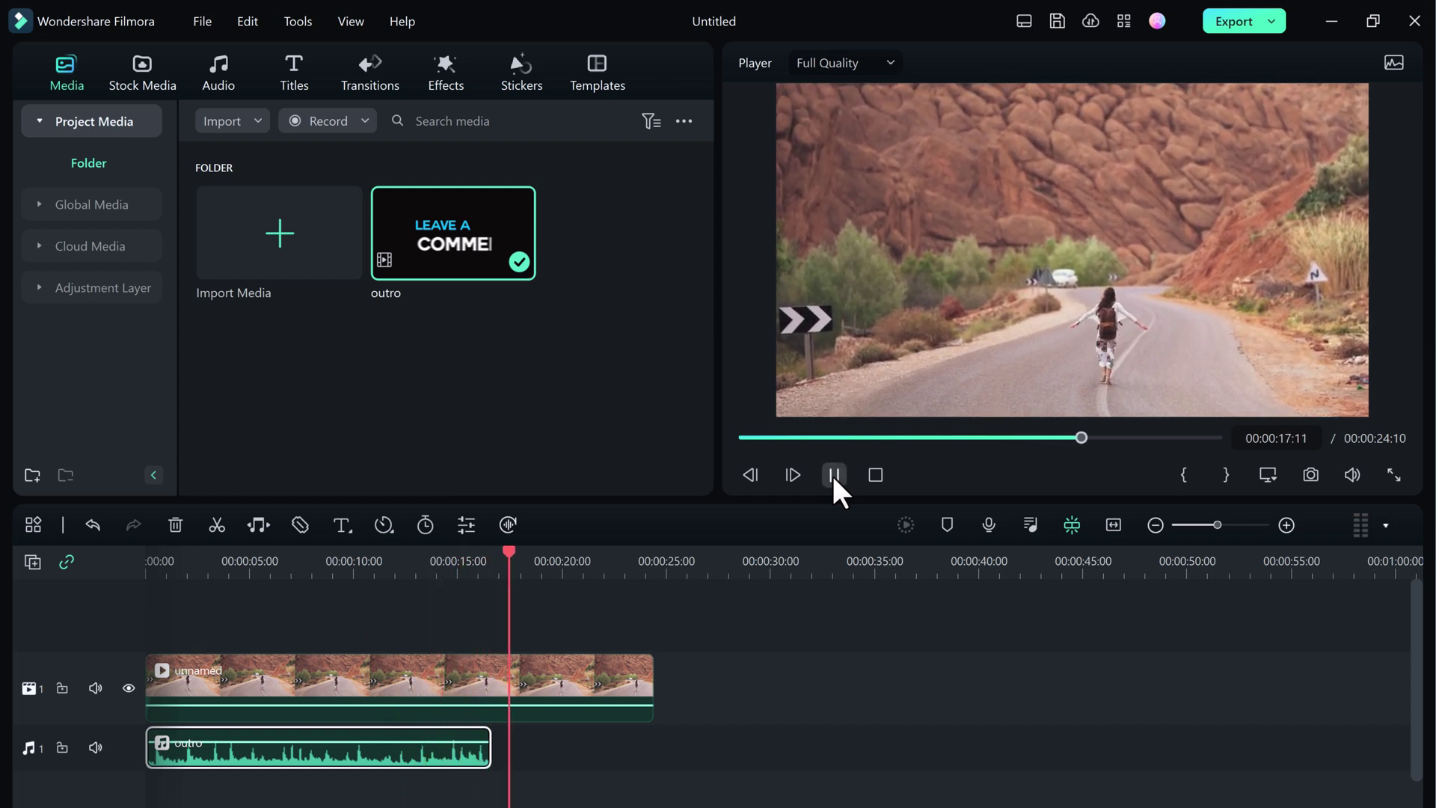
click(833, 476)
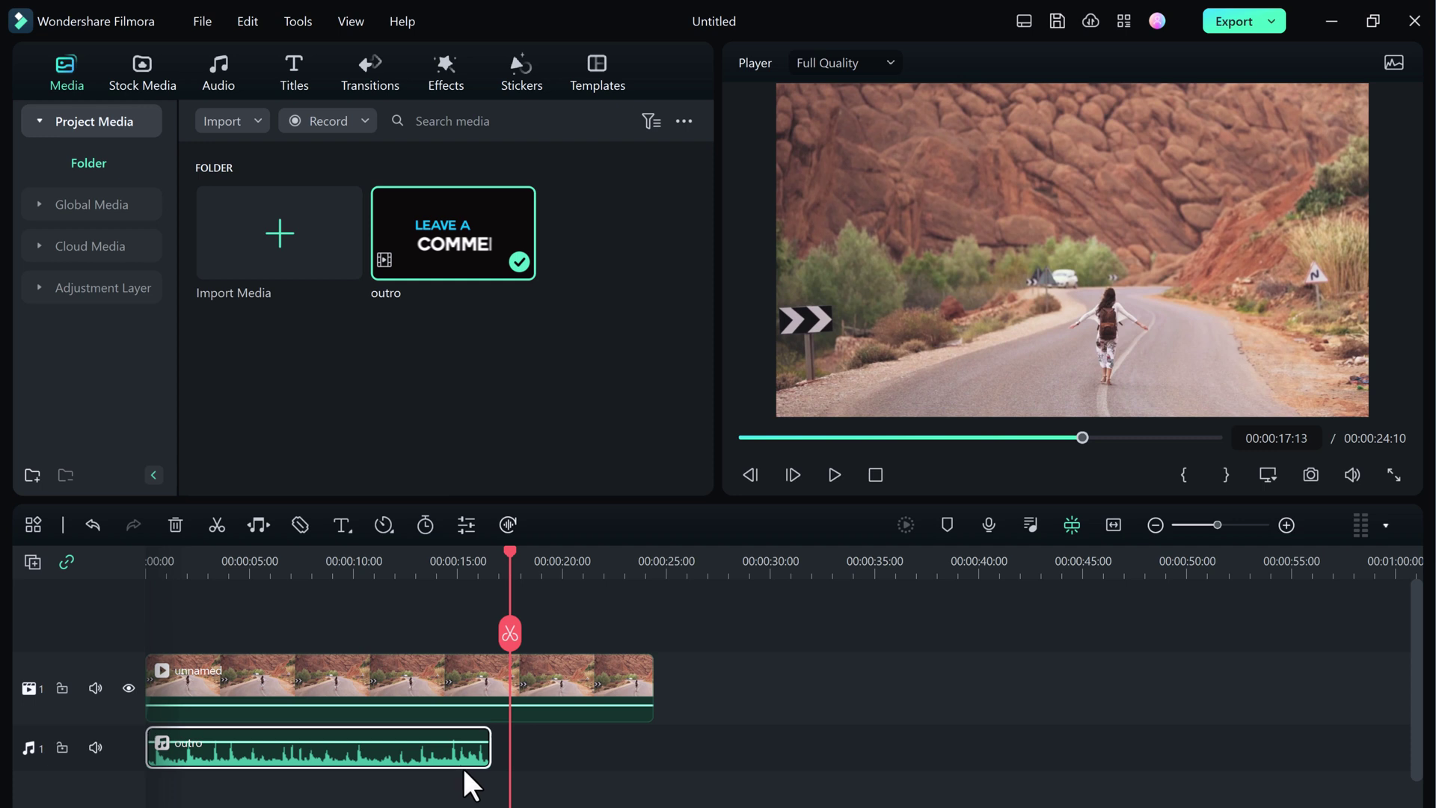
Step: Use Audio Stretch to lengthen the outro audio to the road clip's end and play the result from 00:00:14:03
click(259, 526)
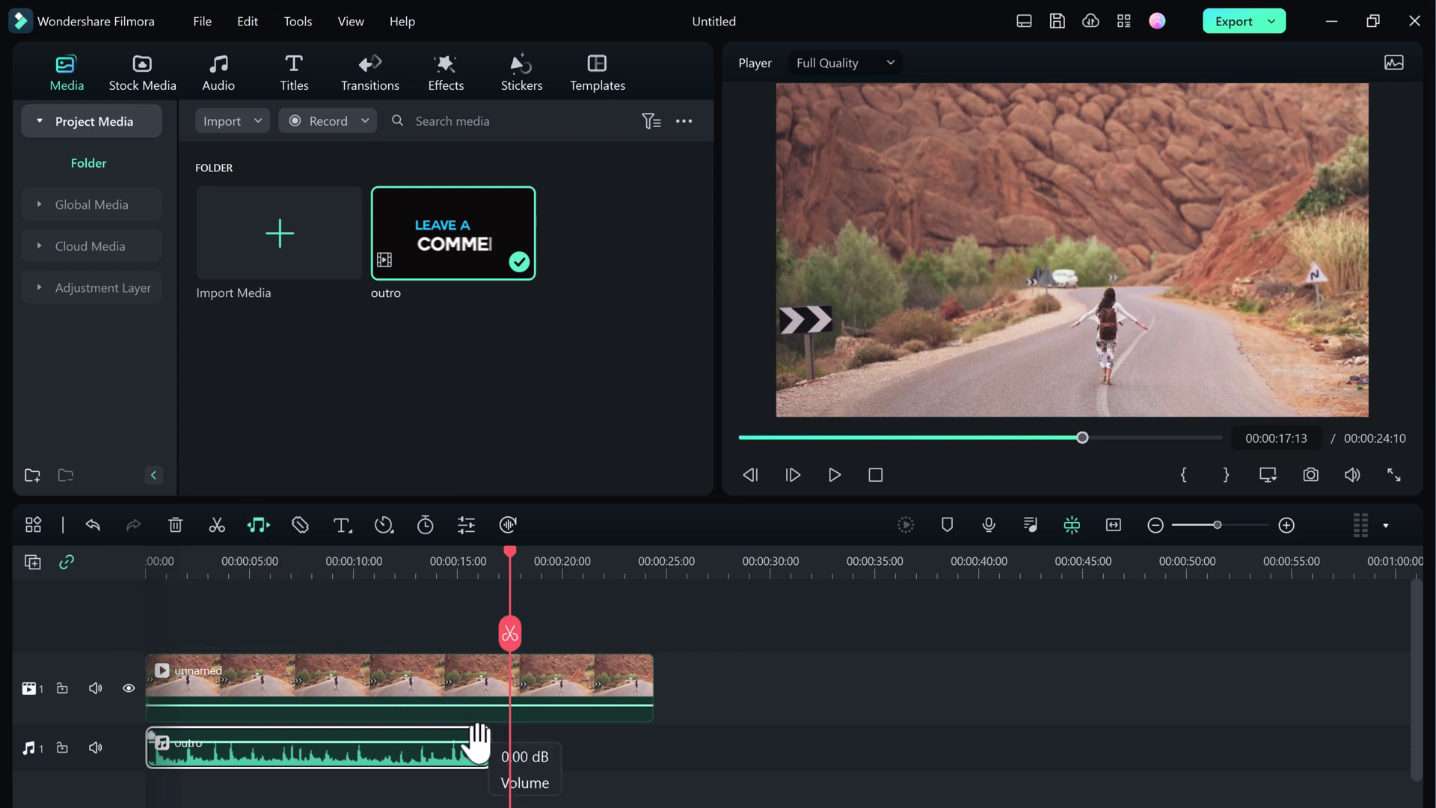
drag(489, 753, 651, 748)
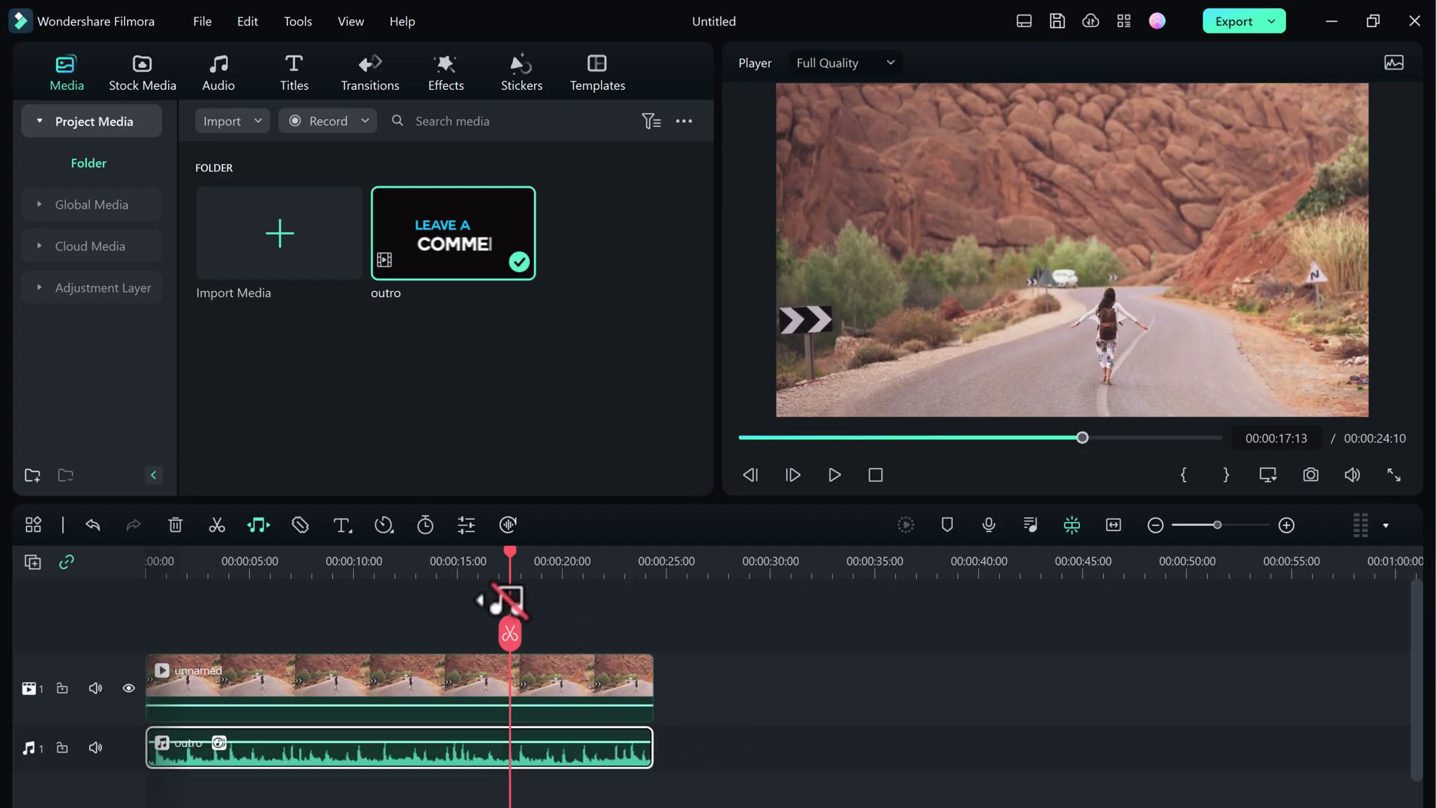
click(438, 576)
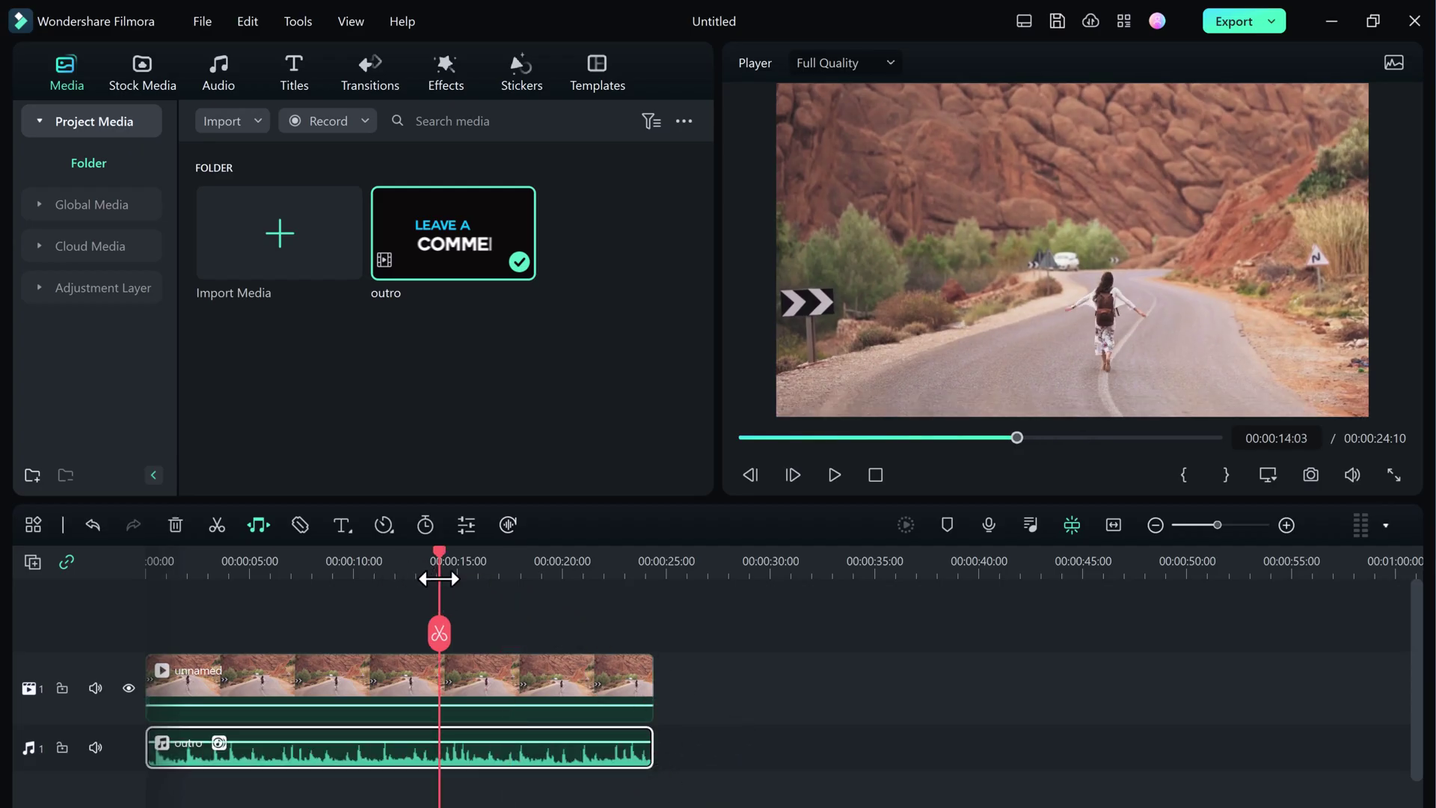
click(832, 473)
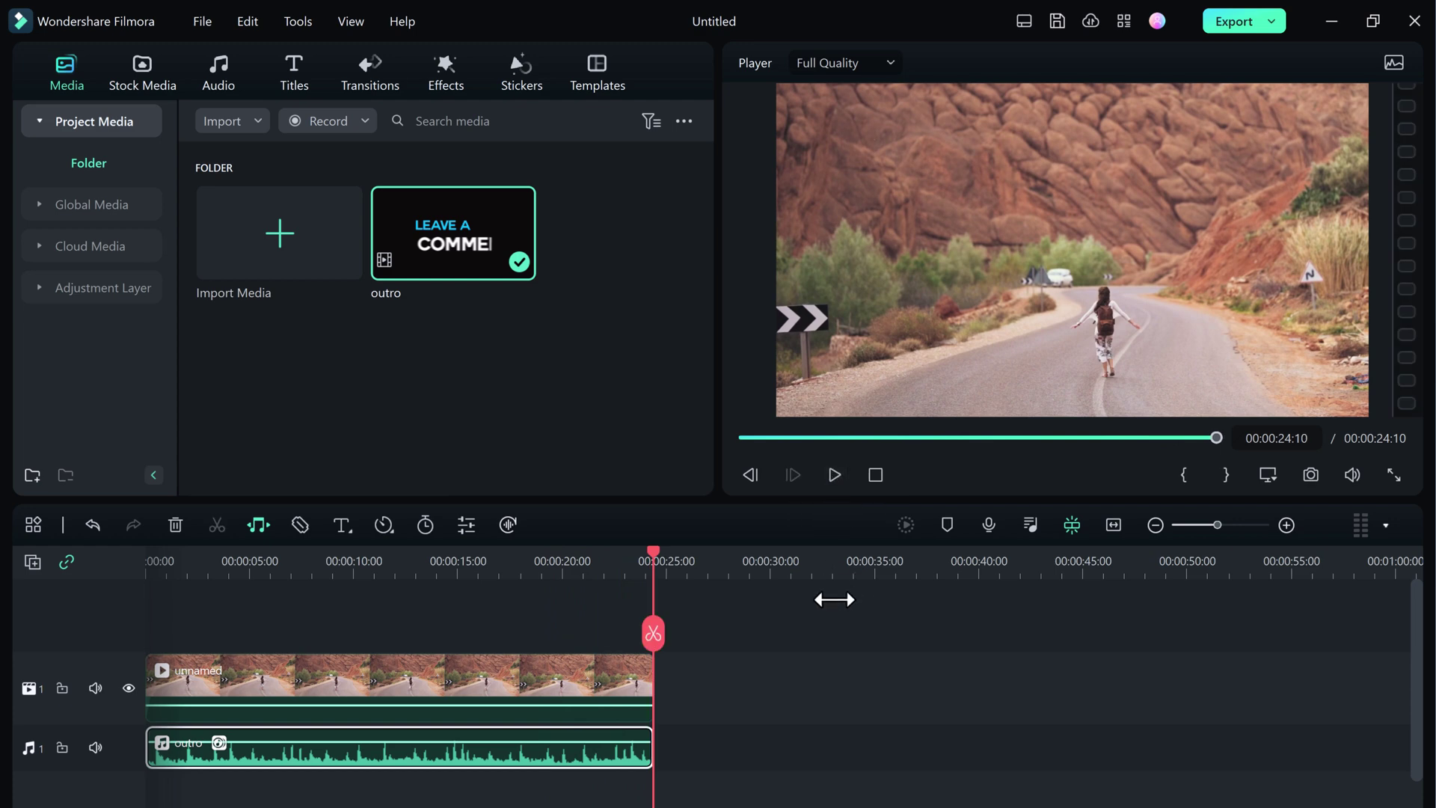
Step: Import the reiboot audio file from the Music folder and add it to the audio track after the outro audio
double_click(336, 340)
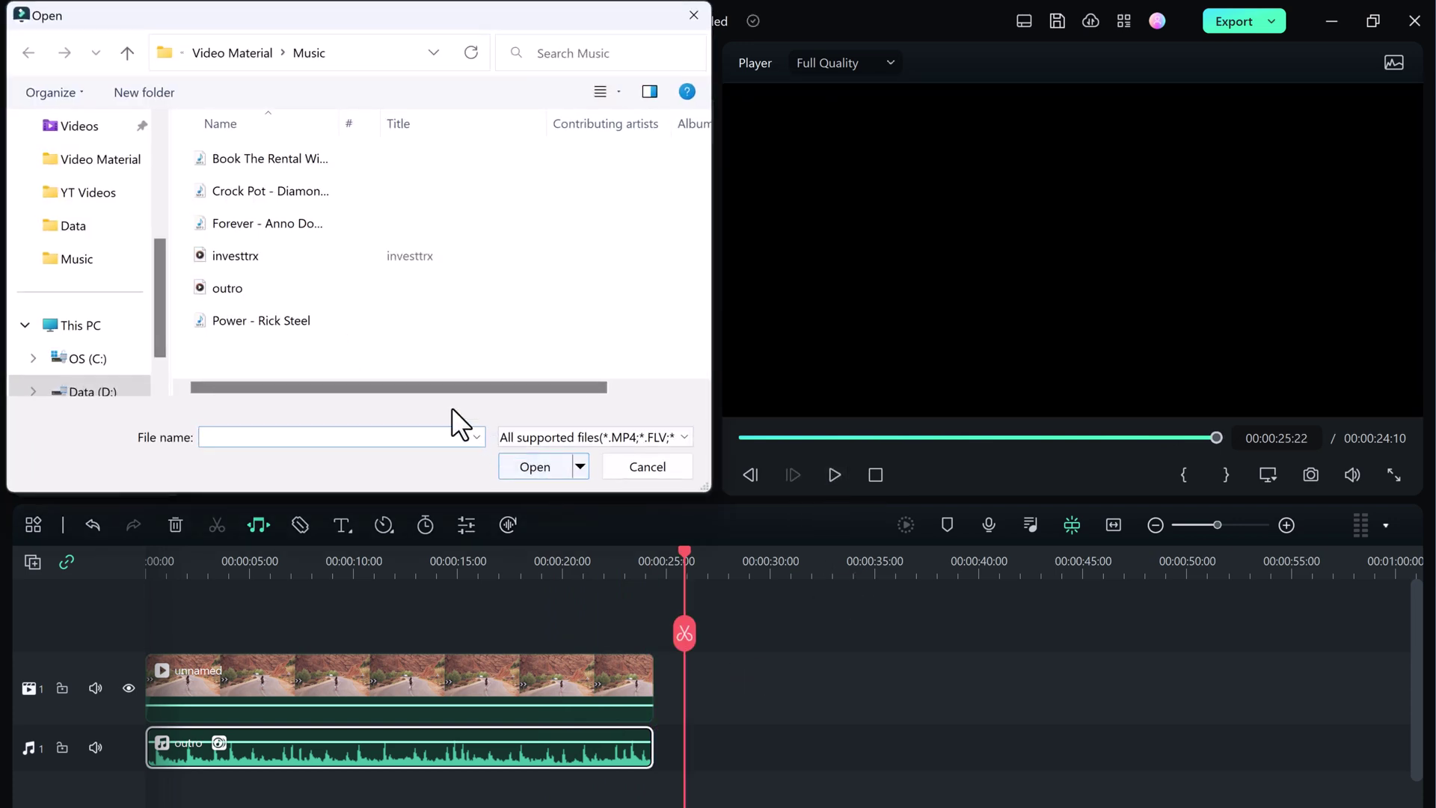
scroll(78, 224, up, 3)
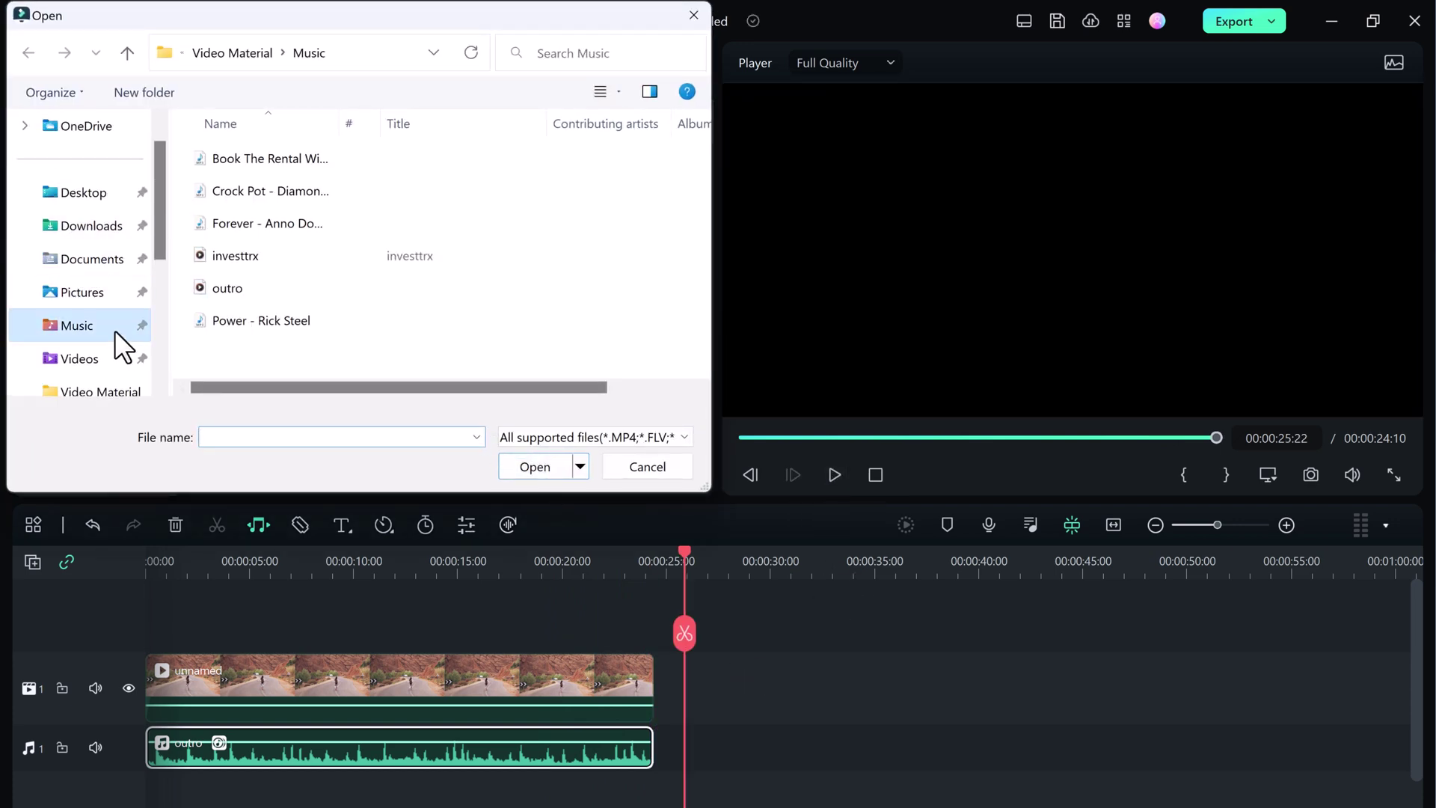
click(114, 330)
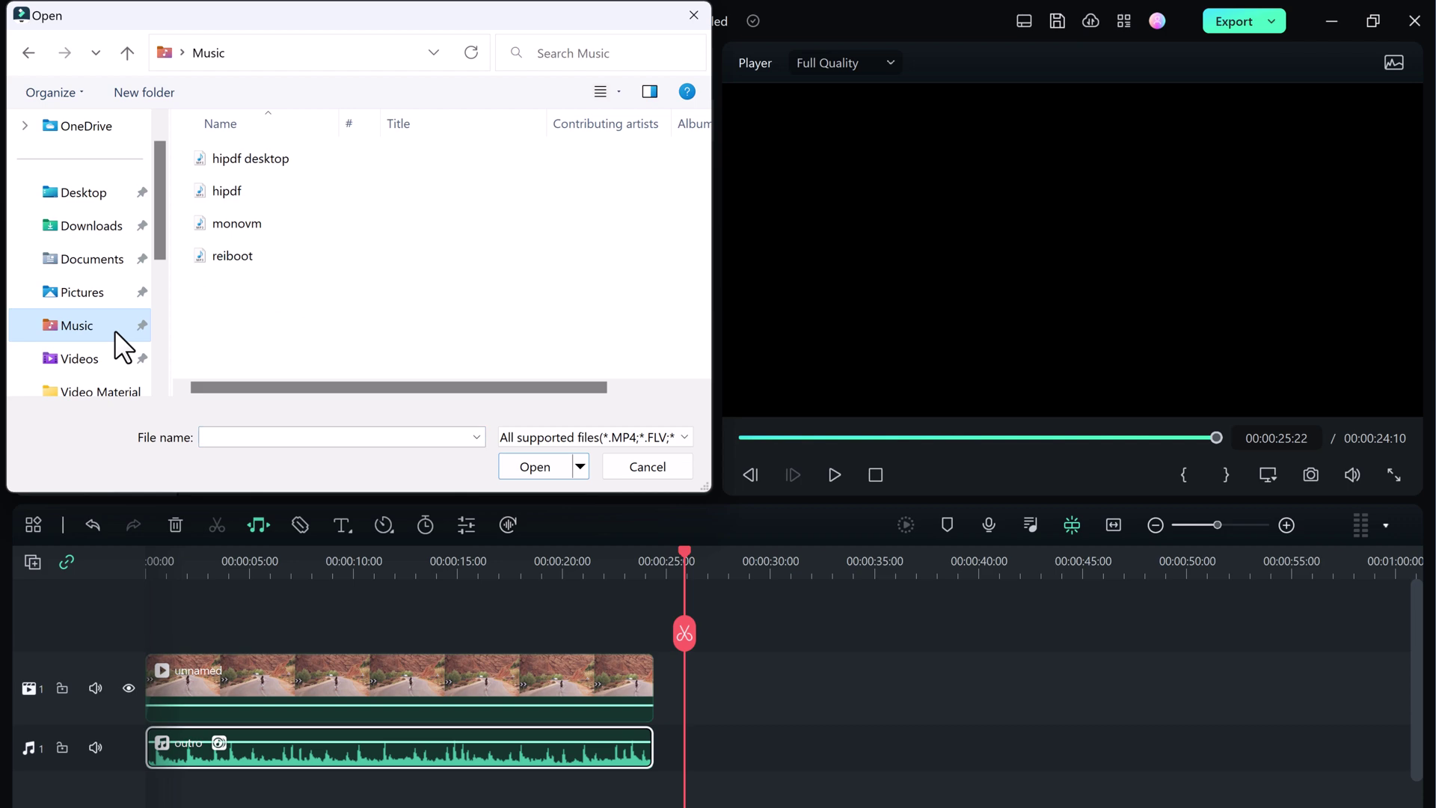
double_click(242, 256)
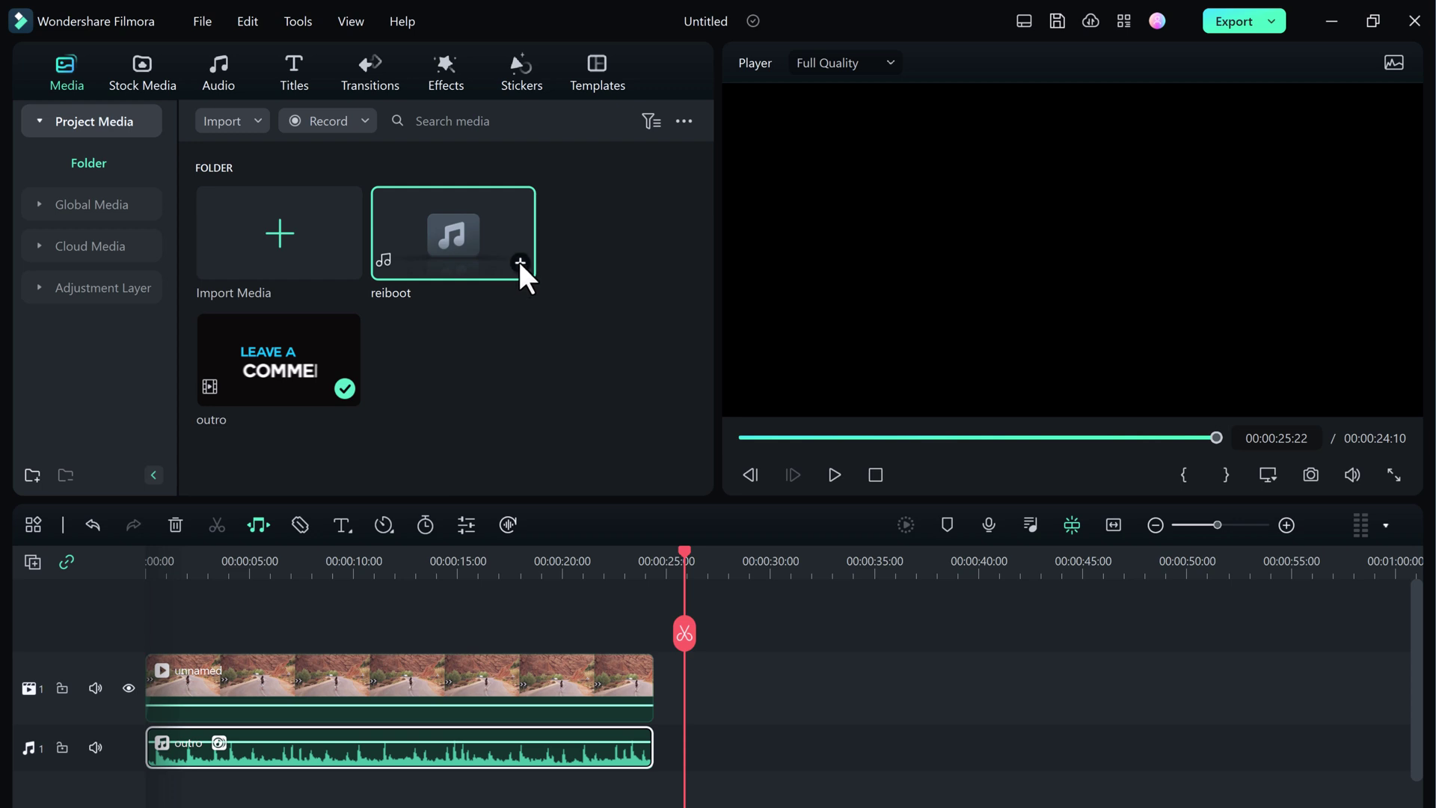
click(520, 263)
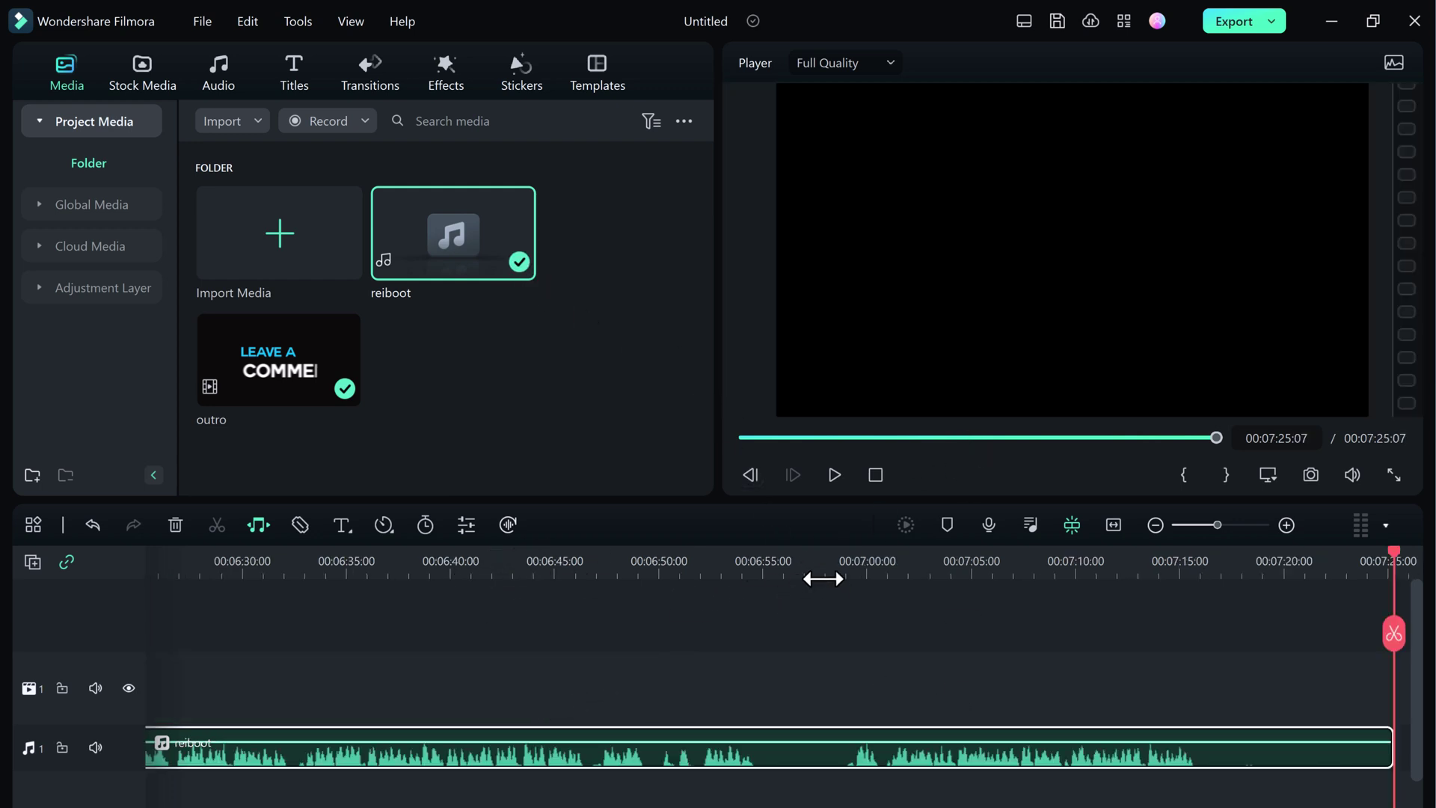
Step: Place the playhead at 00:06:49:20 on the reiboot clip and turn on Auto Normalization in its audio properties
click(804, 579)
click(654, 570)
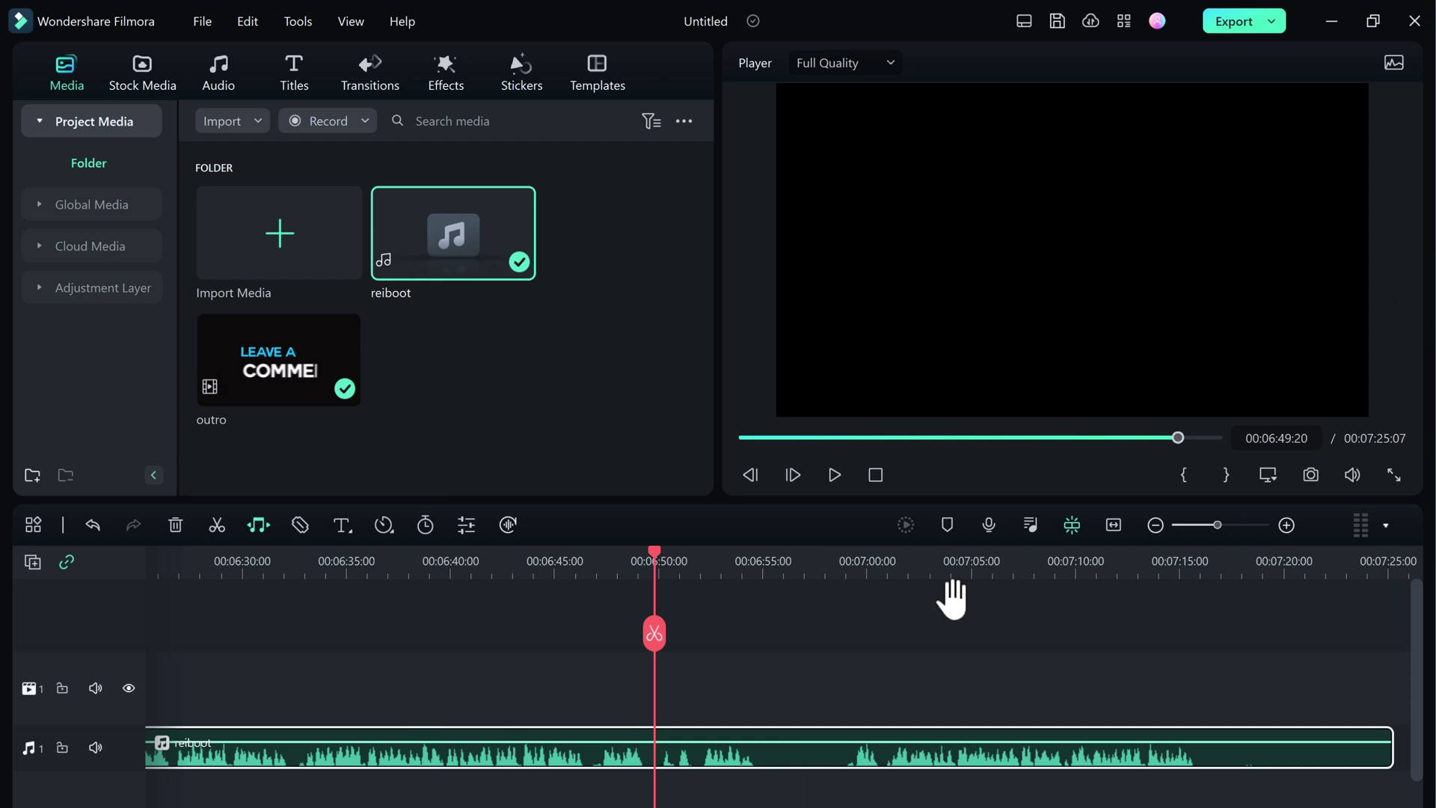
click(1024, 20)
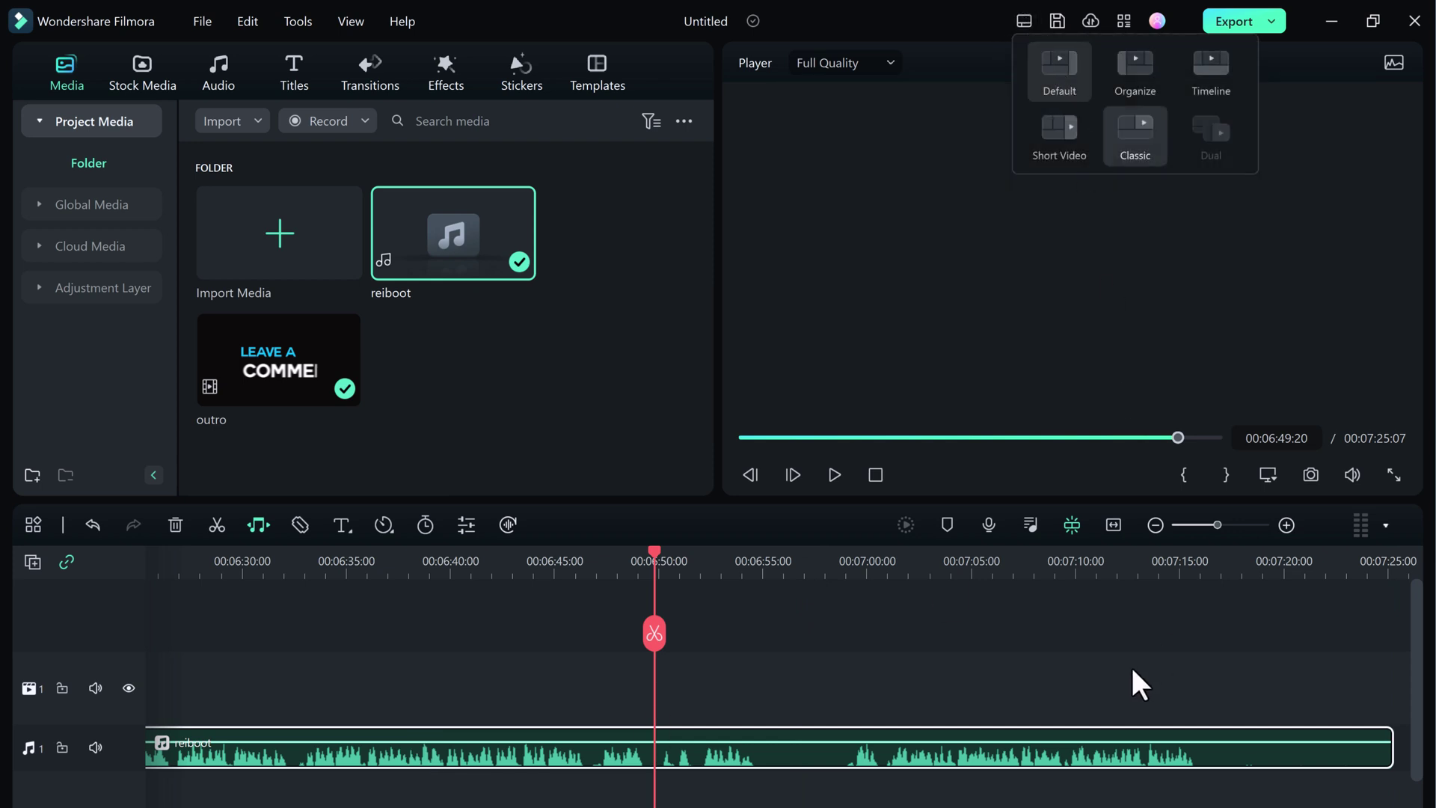
click(1047, 741)
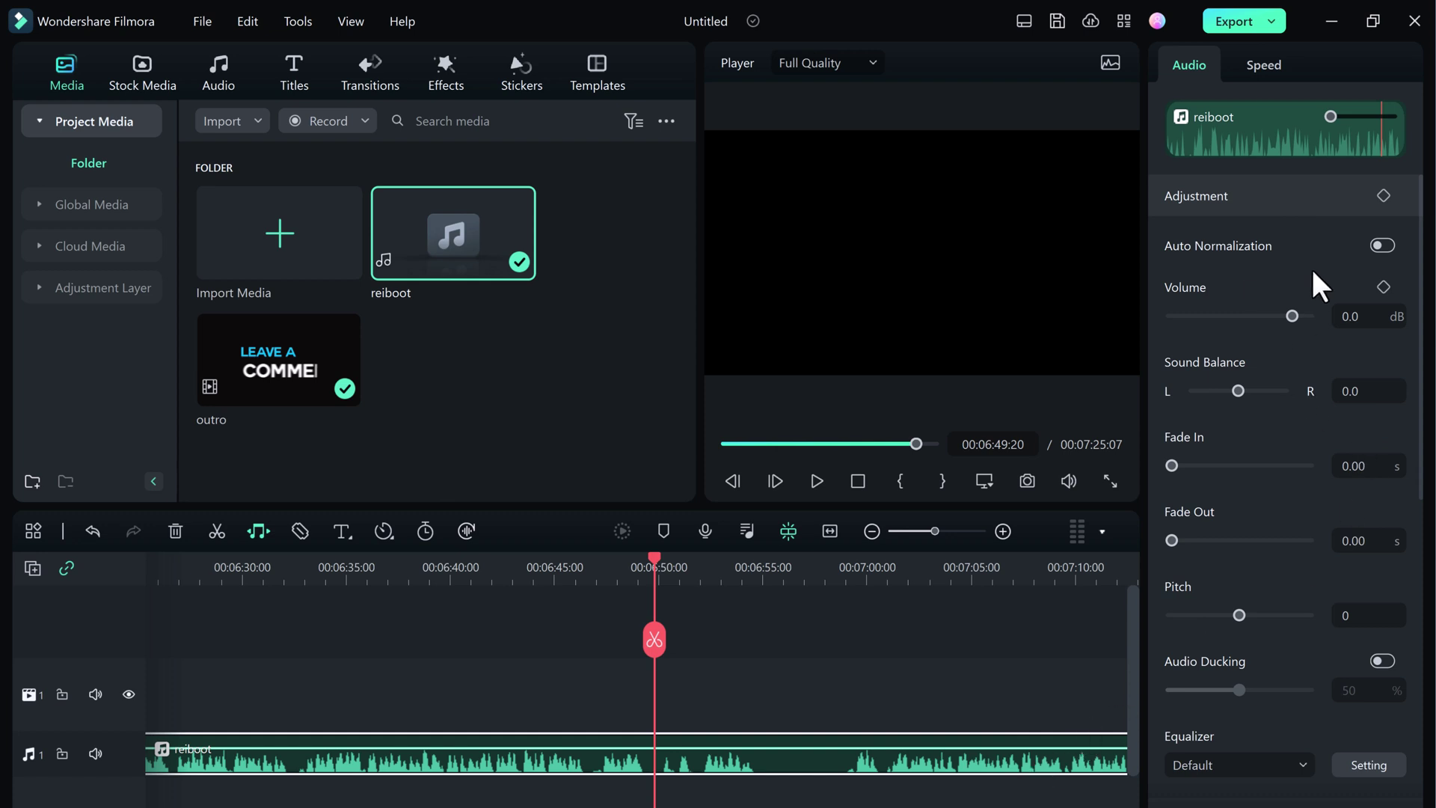
click(1383, 245)
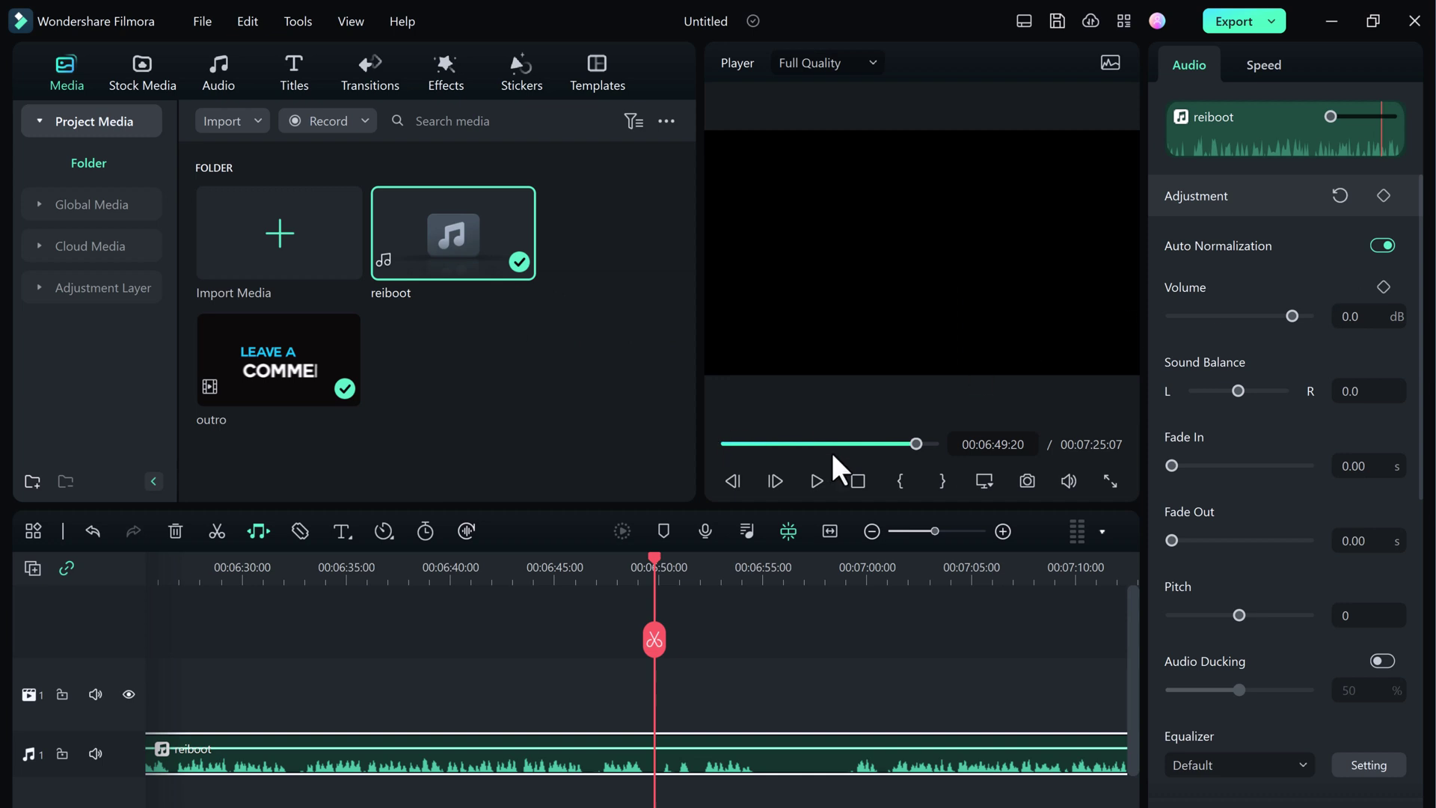
Step: Turn on AI Speech Enhancement, Wind Removal, Normal Denoise, DeReverb, Hum Removal and Hiss Removal for the reiboot clip
scroll(1386, 505, down, 6)
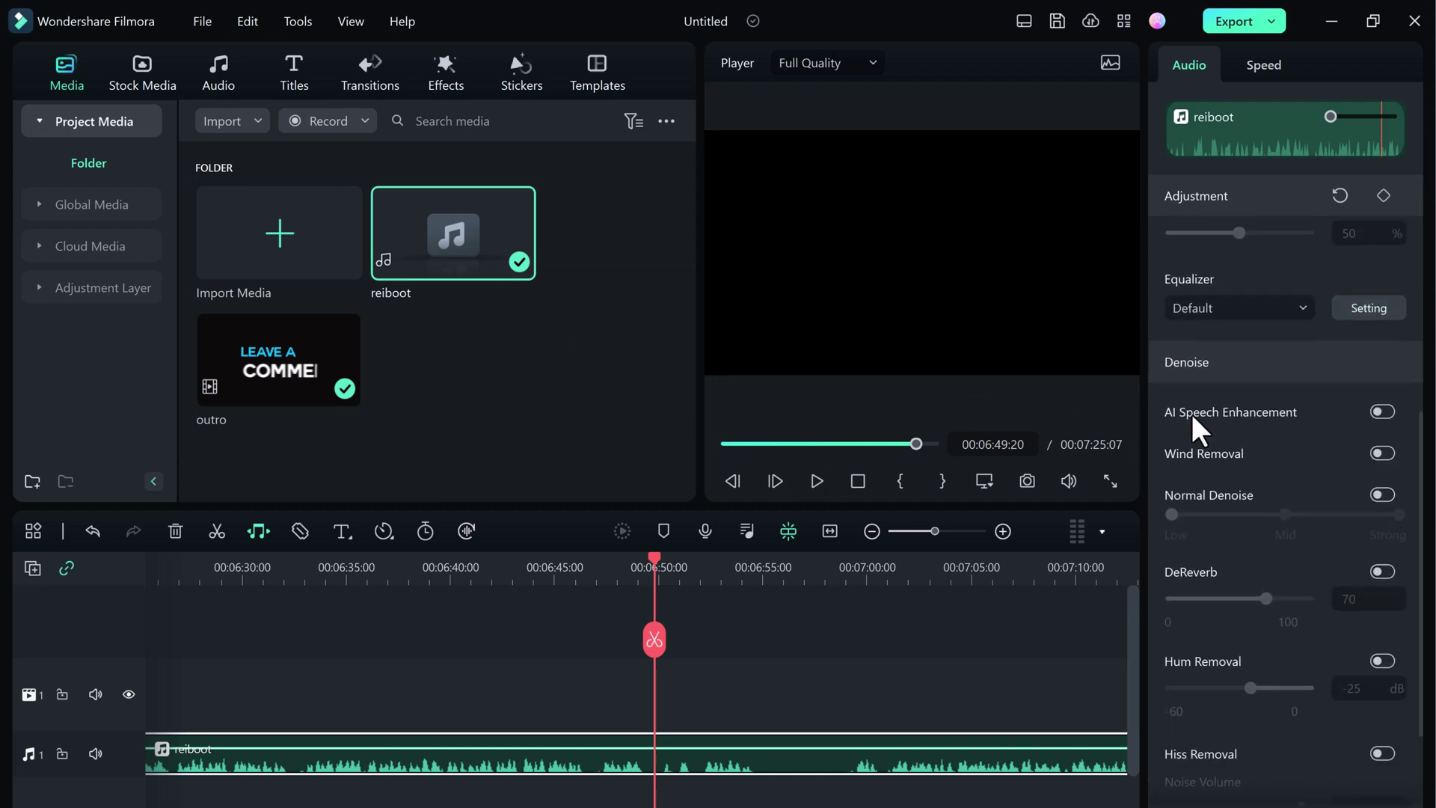
click(1391, 410)
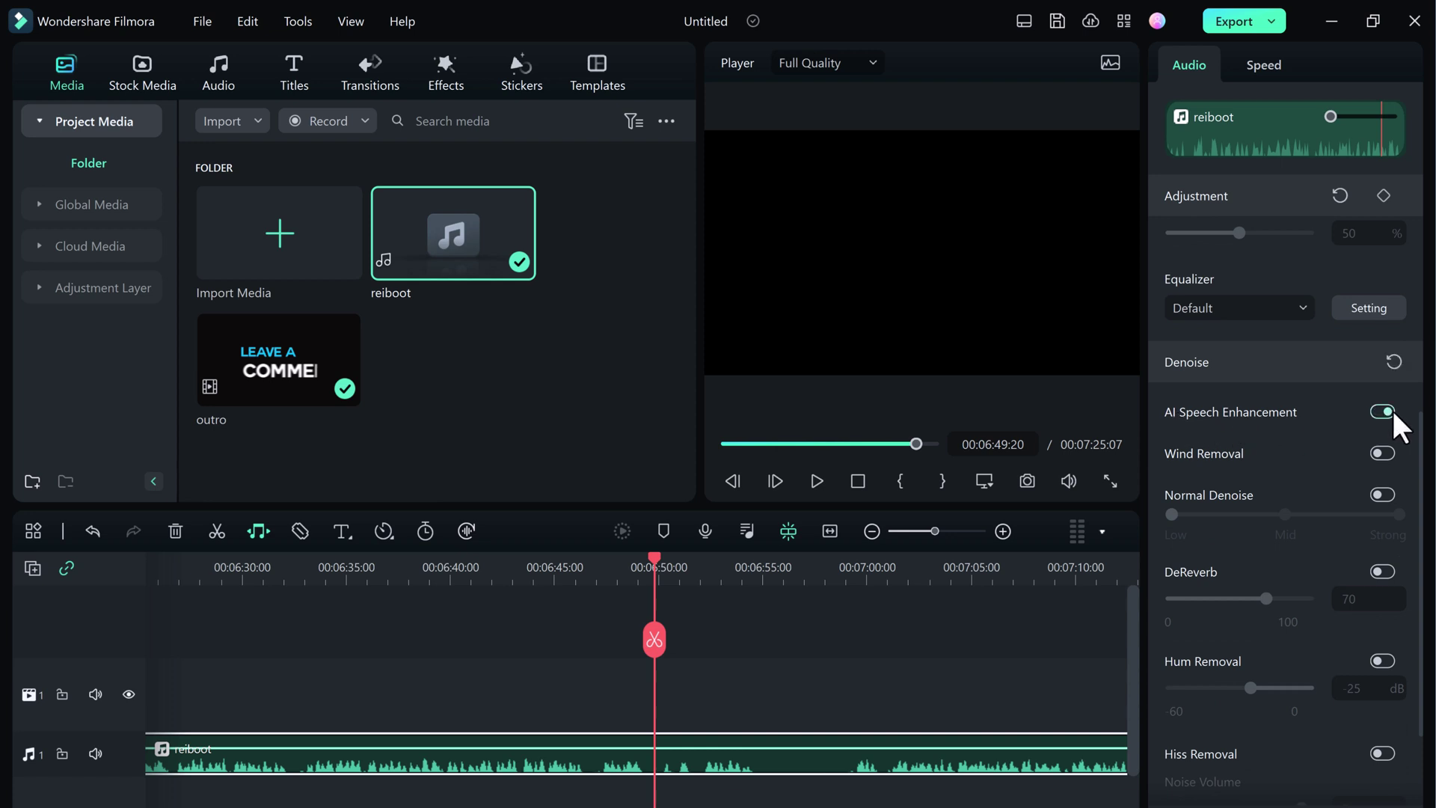
click(1383, 495)
click(1386, 566)
click(1385, 658)
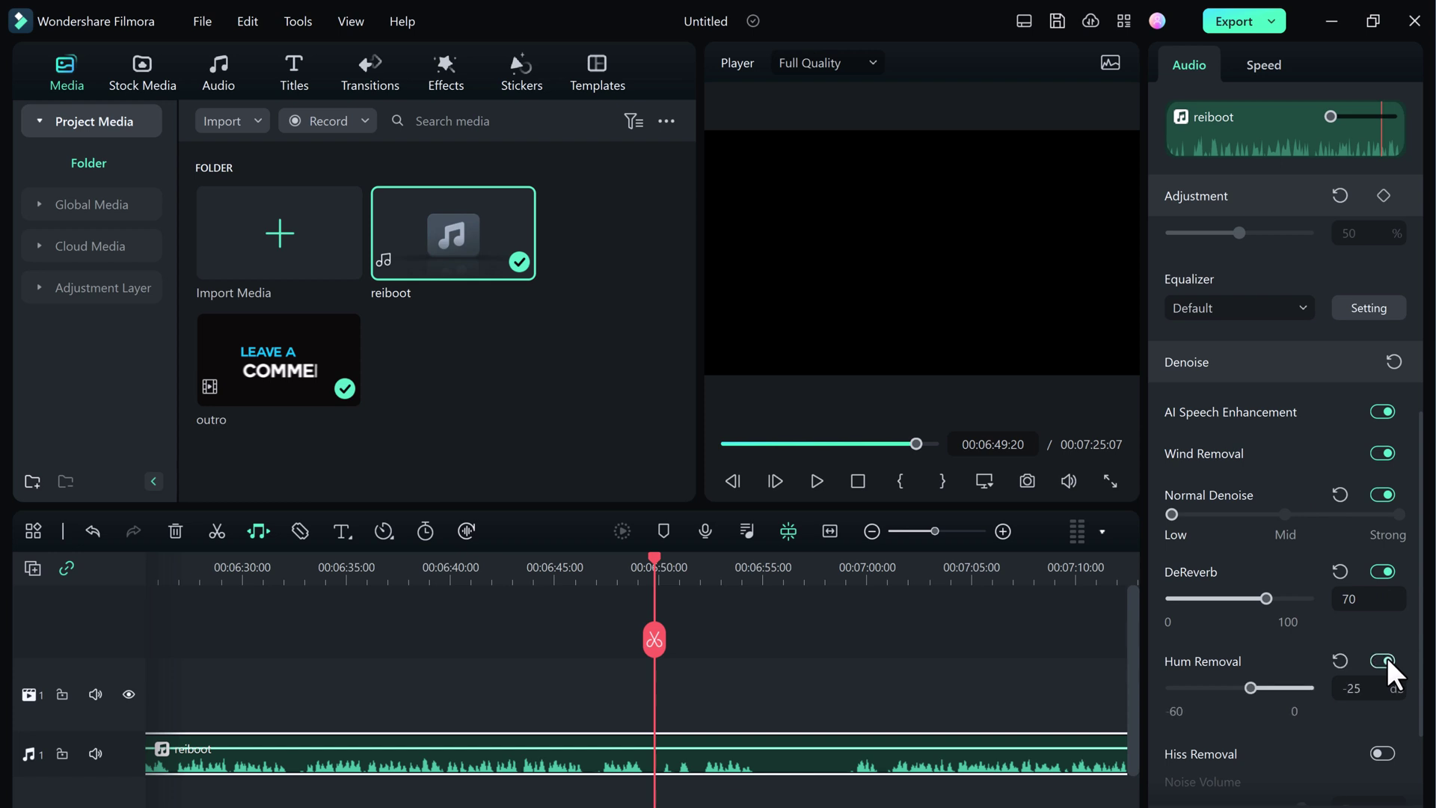
click(1384, 752)
scroll(1375, 732, down, 2)
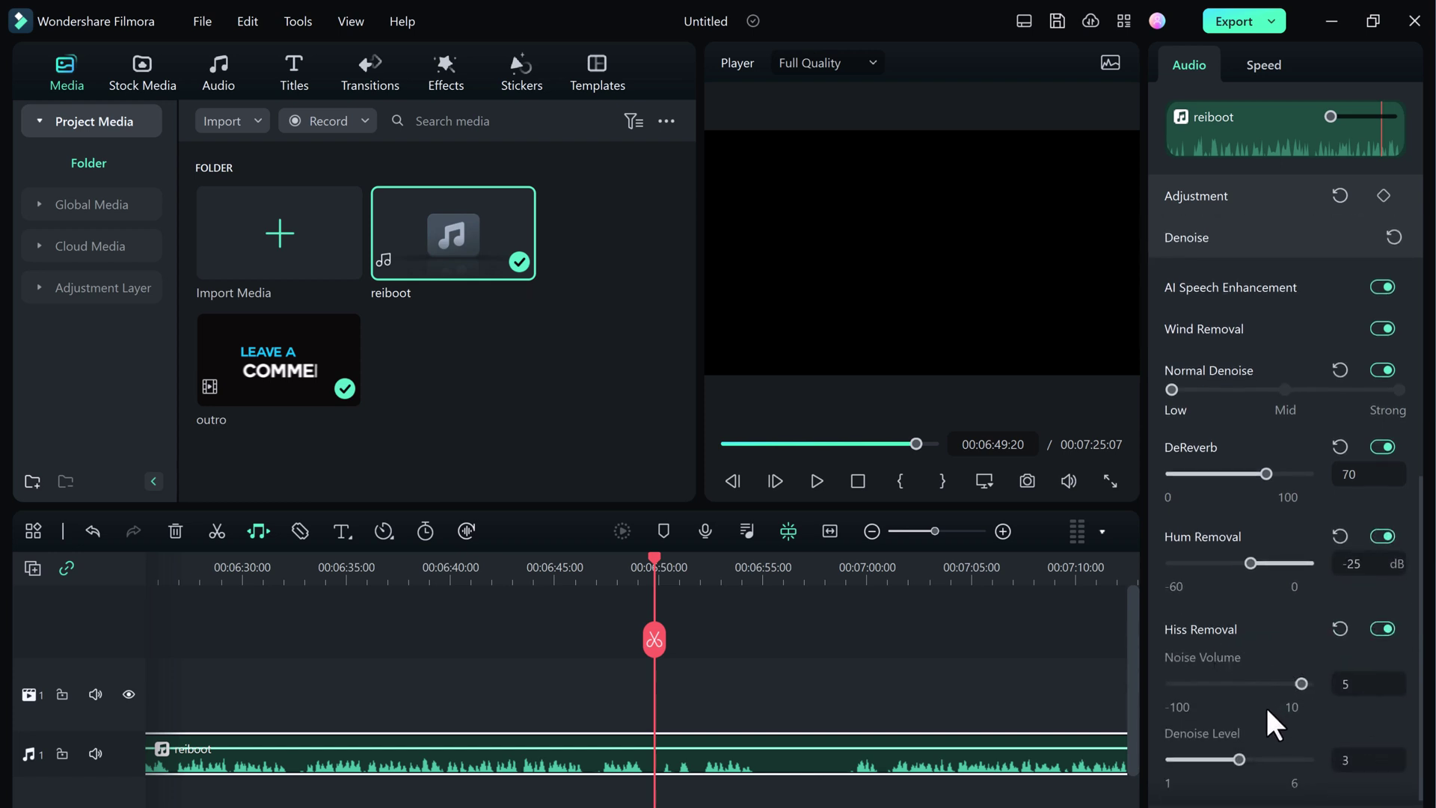
scroll(1266, 705, down, 1)
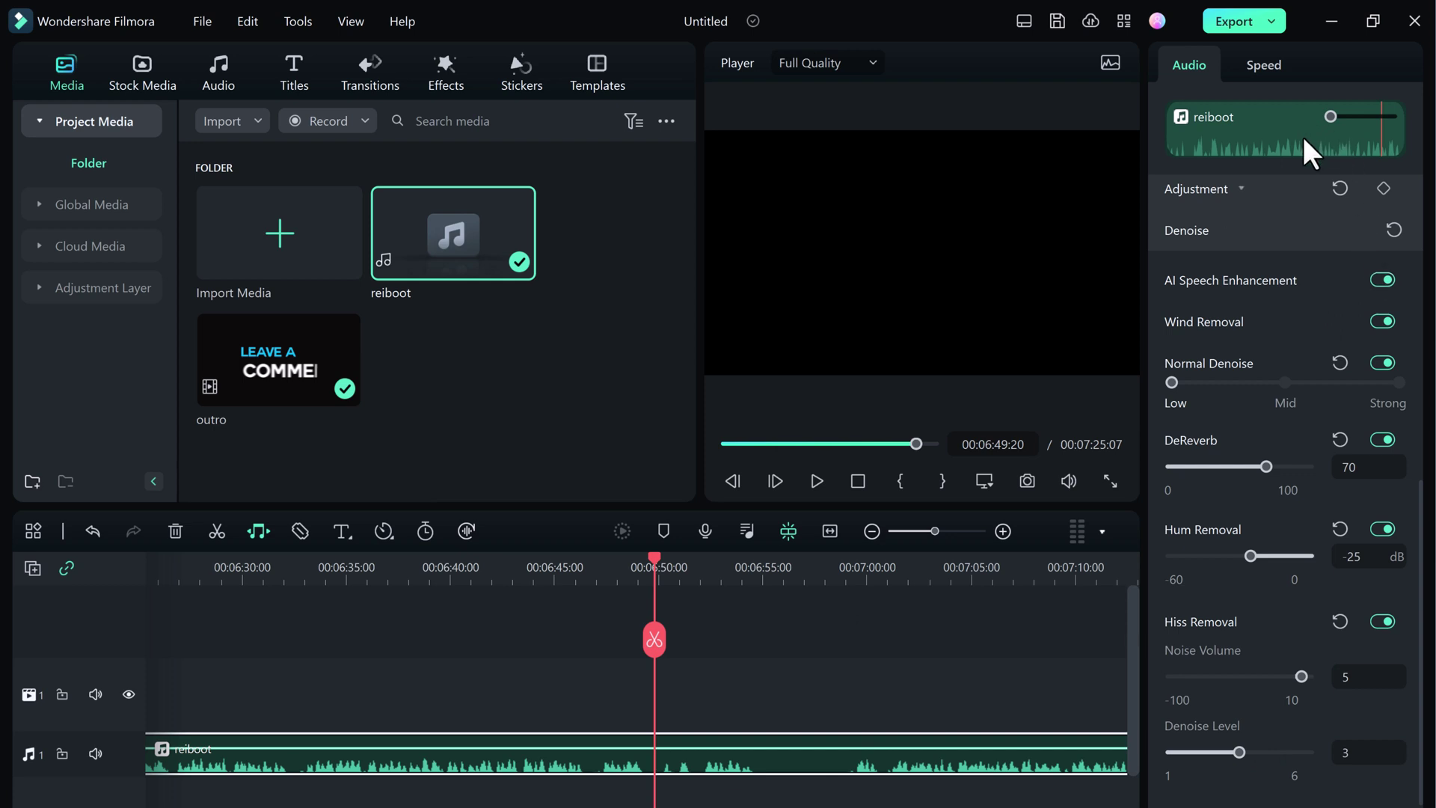
Step: Adjust the zoom of the reiboot clip's waveform preview slightly and review the clip's Uniform Speed settings
drag(1329, 115, 1333, 112)
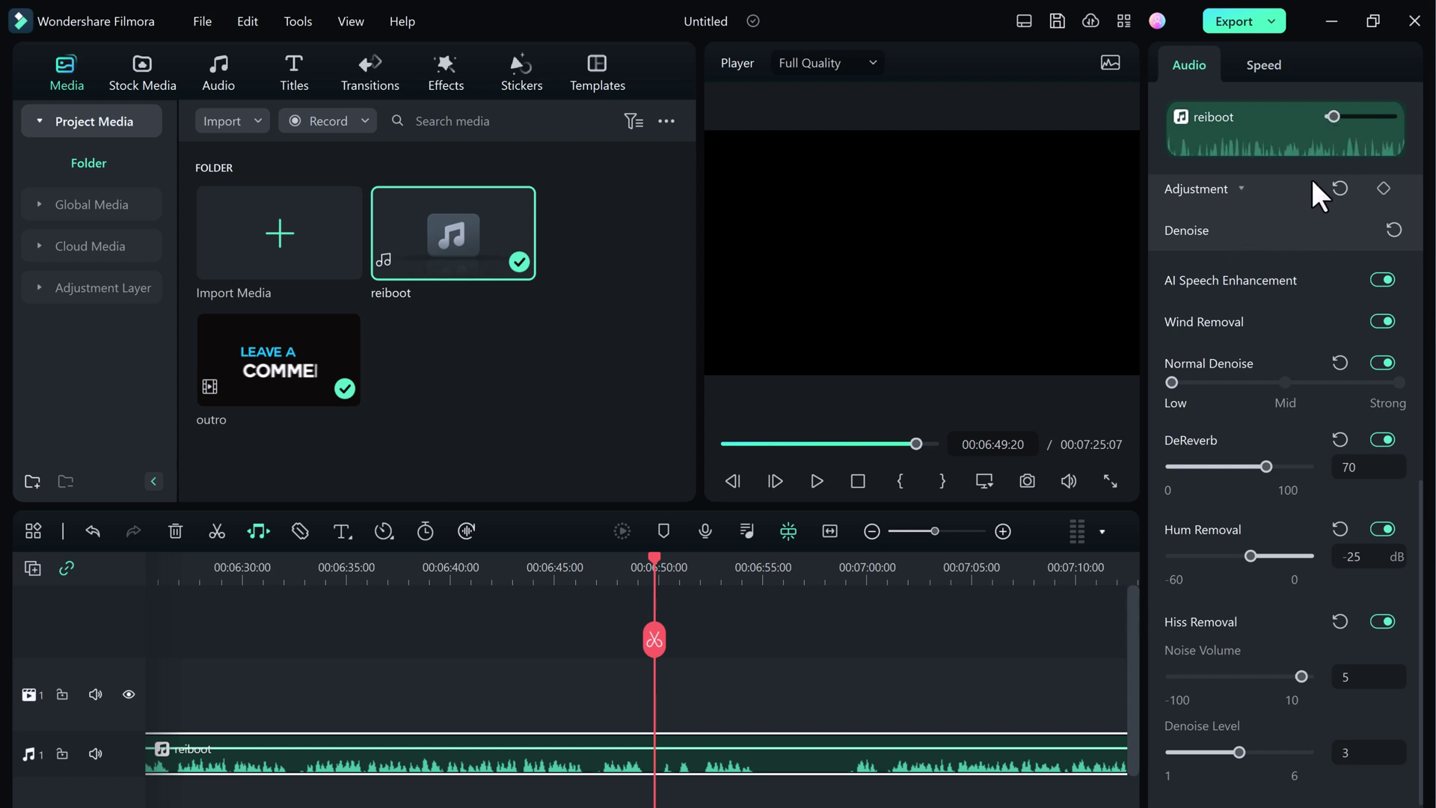
click(1271, 64)
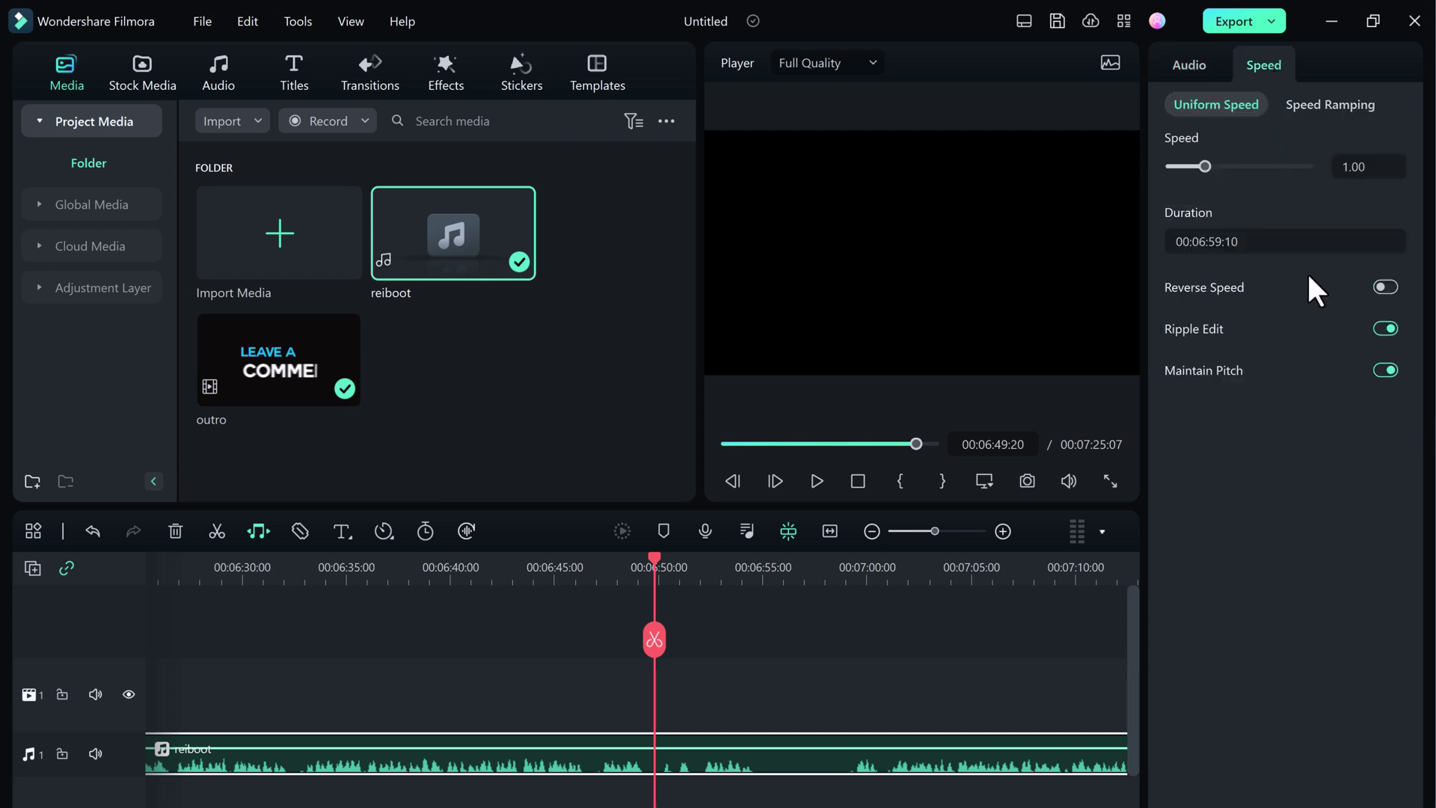
click(1193, 62)
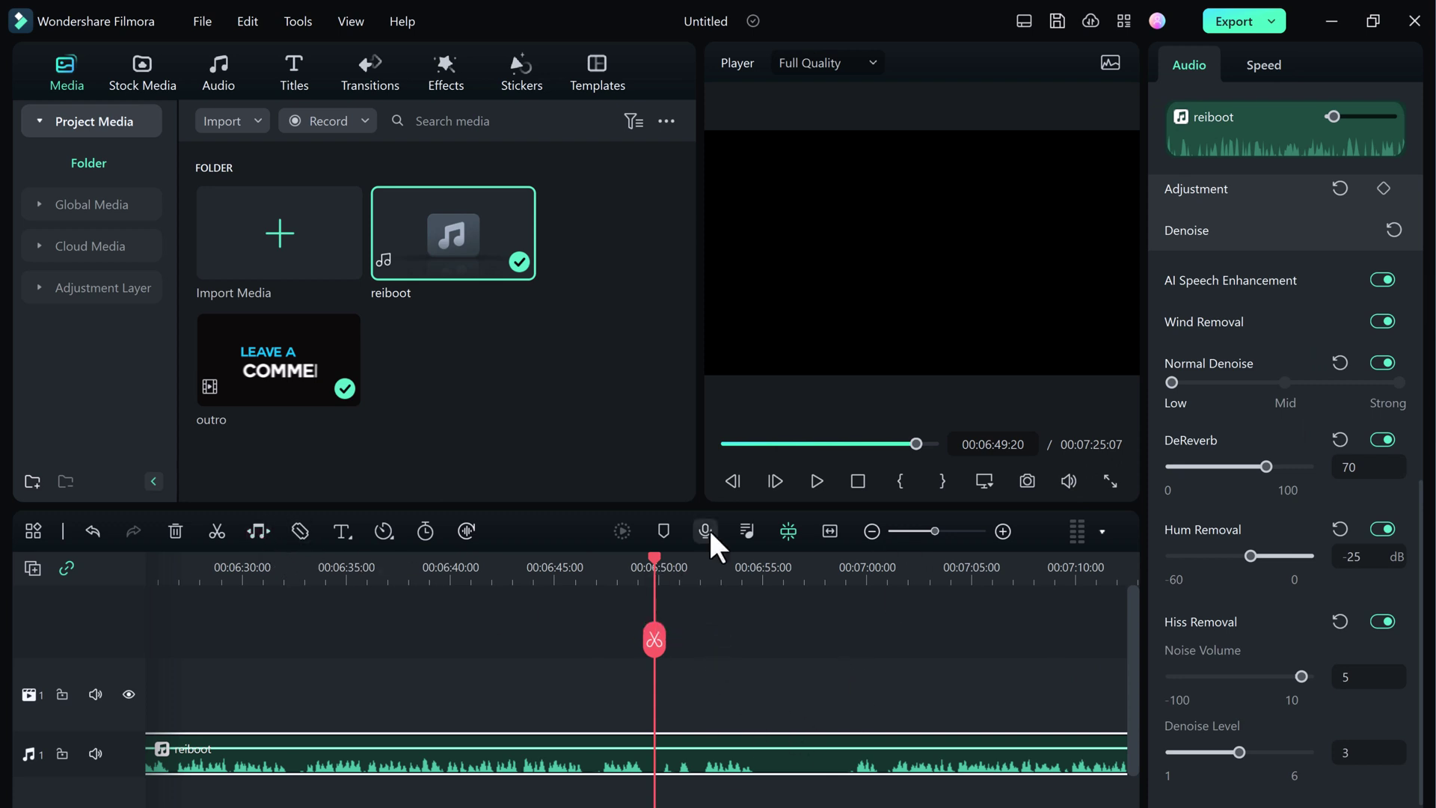
Step: Move the playhead back to 00:00:29:05, near the start of the reiboot clip
drag(869, 446, 740, 451)
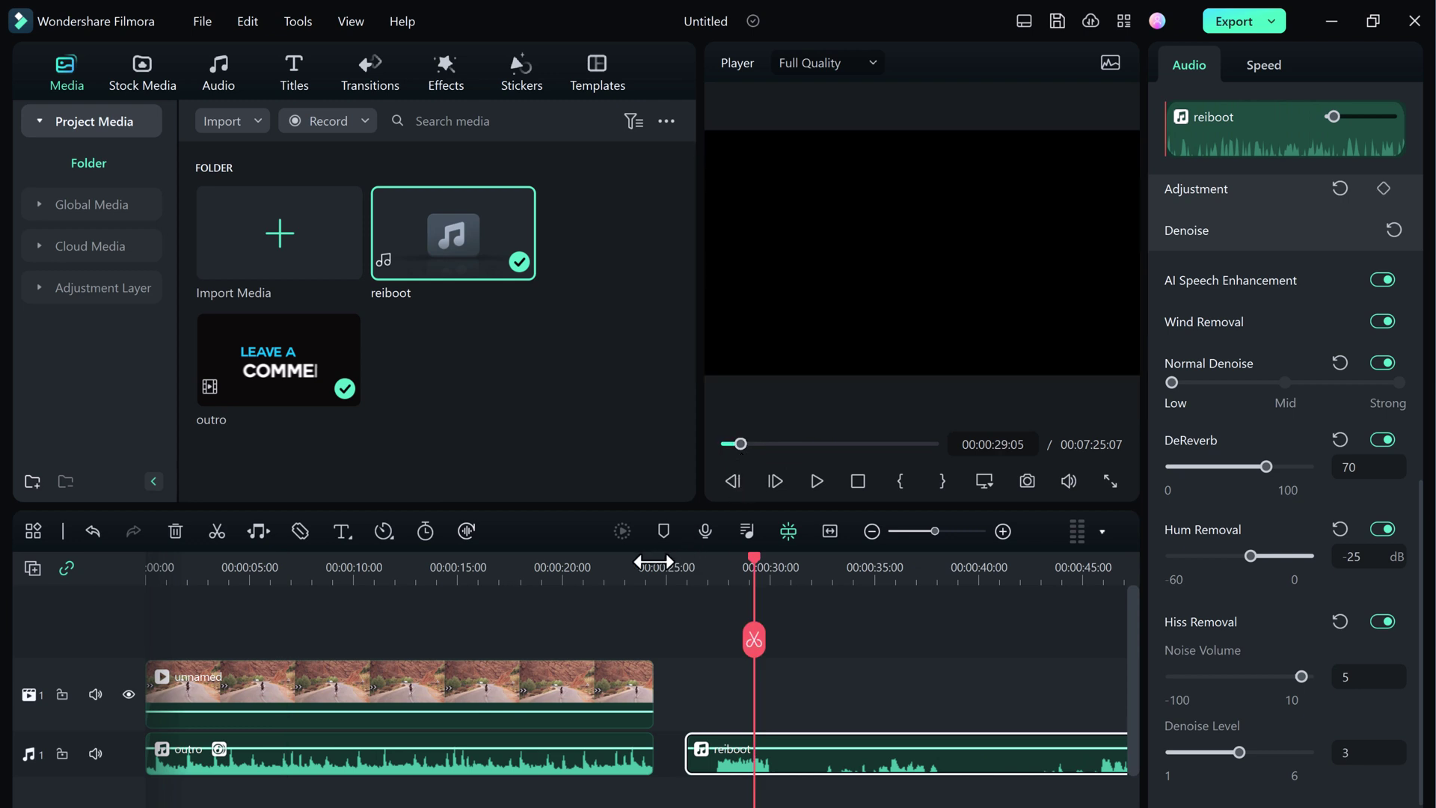